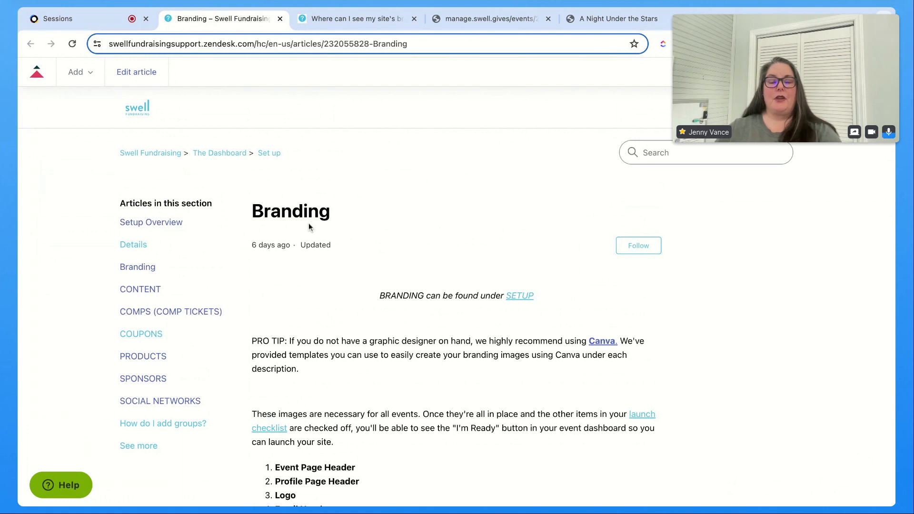
# Step: Review the Branding and branding-images help articles for the required image types and sizes
pyautogui.scroll(-3, 420, 284)
pyautogui.scroll(-5, 420, 280)
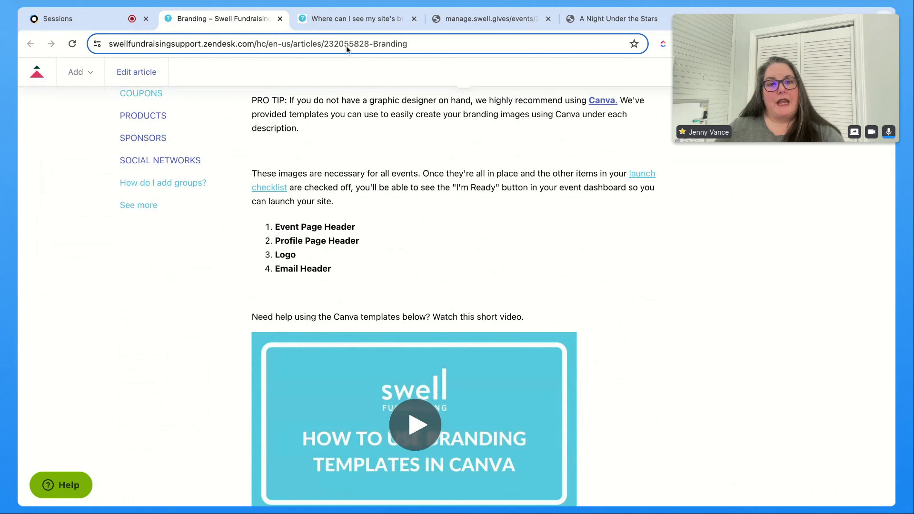
pyautogui.click(333, 18)
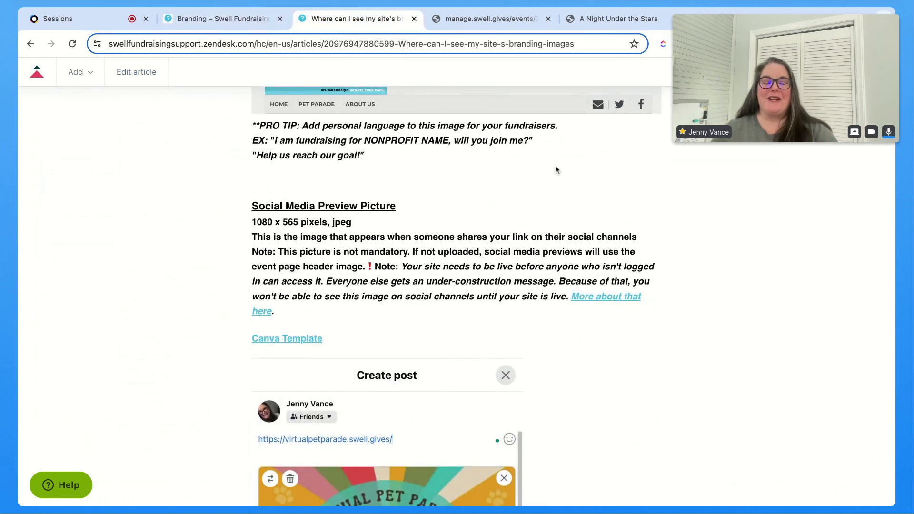
pyautogui.scroll(5, 556, 170)
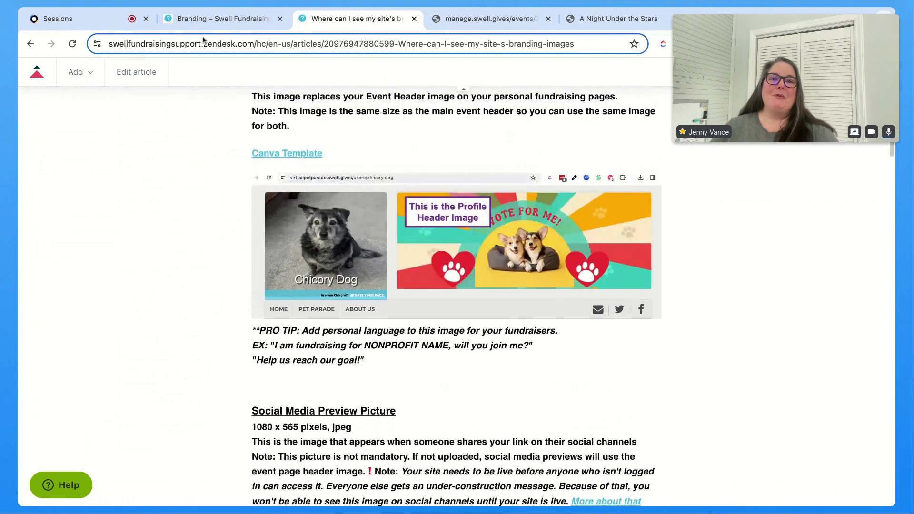
pyautogui.click(207, 17)
pyautogui.scroll(3, 282, 109)
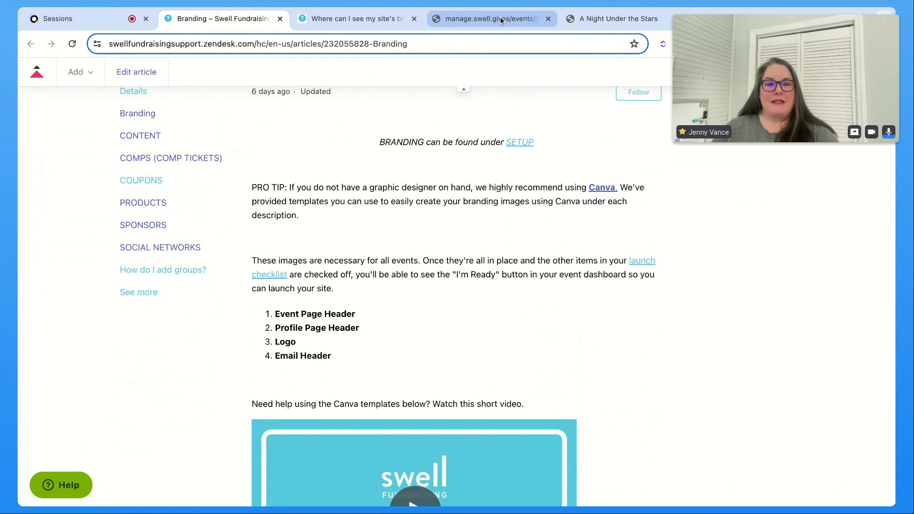
pyautogui.click(384, 19)
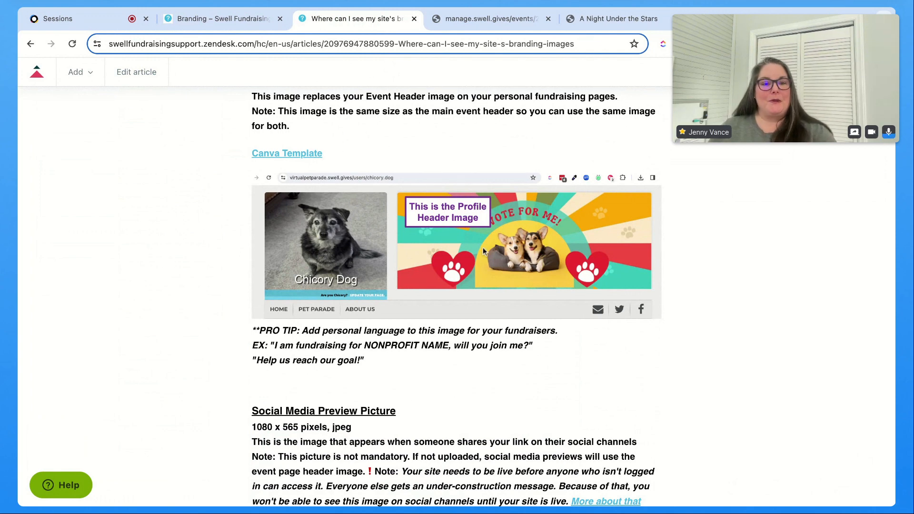
pyautogui.scroll(10, 332, 220)
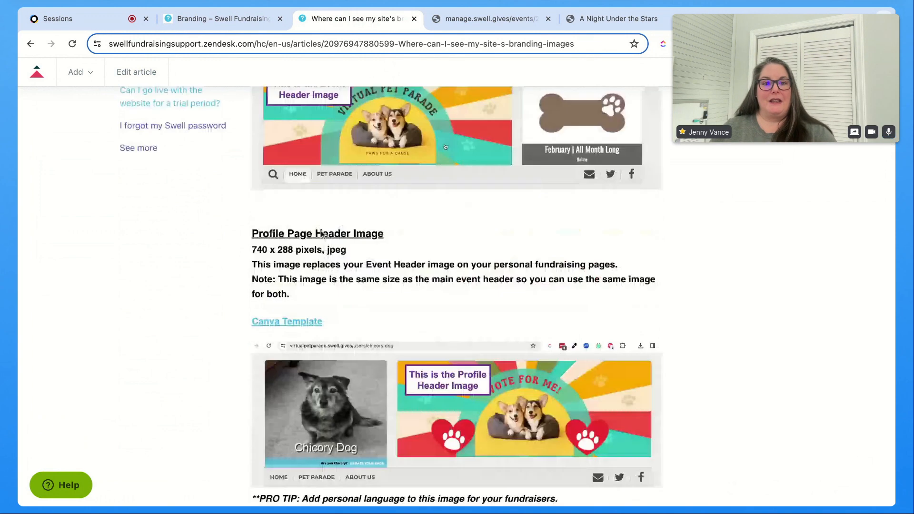
pyautogui.scroll(3, 332, 230)
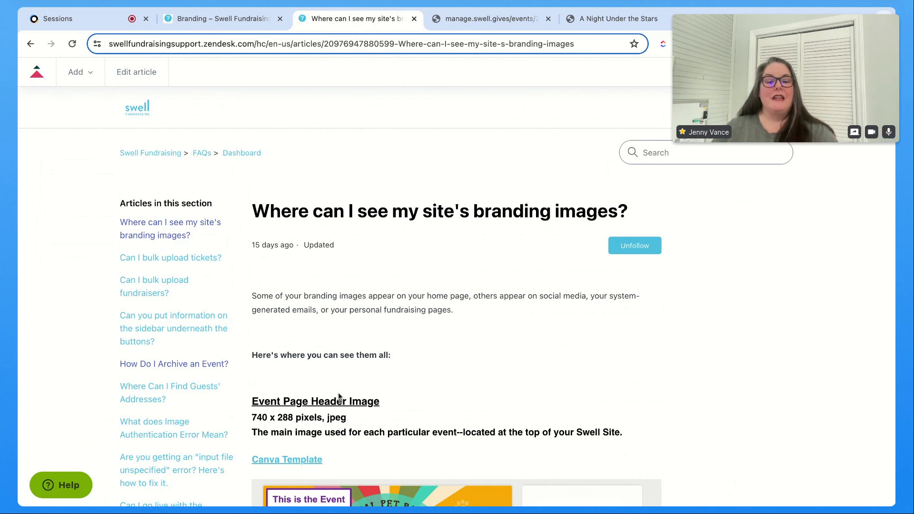
pyautogui.scroll(-1, 341, 385)
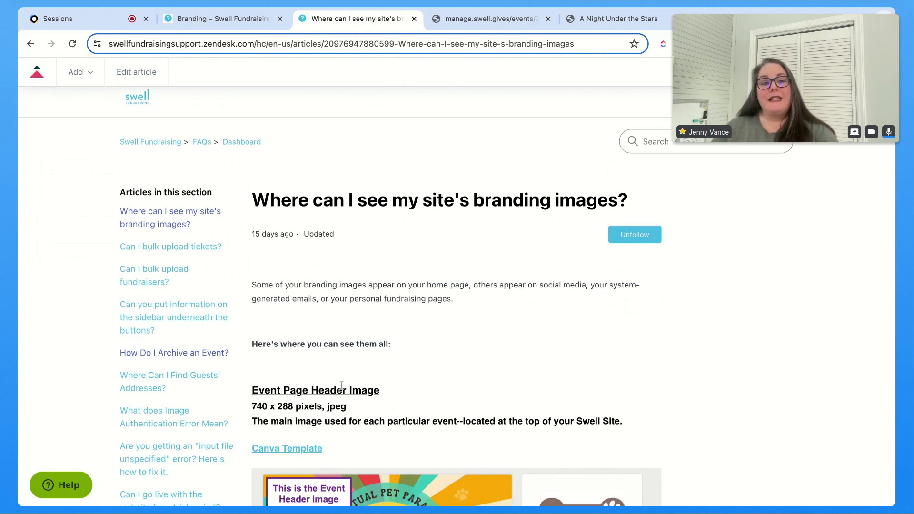
pyautogui.scroll(-5, 341, 384)
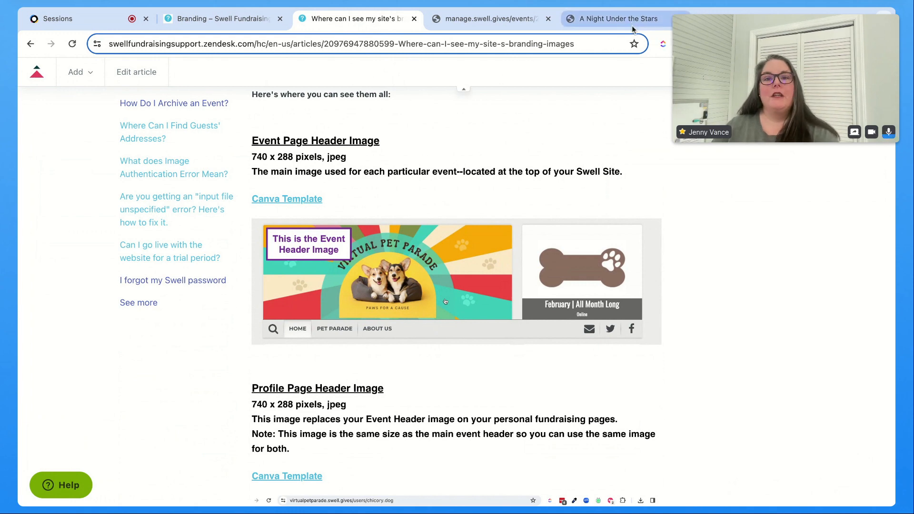
# Step: Browse the event dashboard and the live A Night Under the Stars site to see where the header and logo appear
pyautogui.click(521, 18)
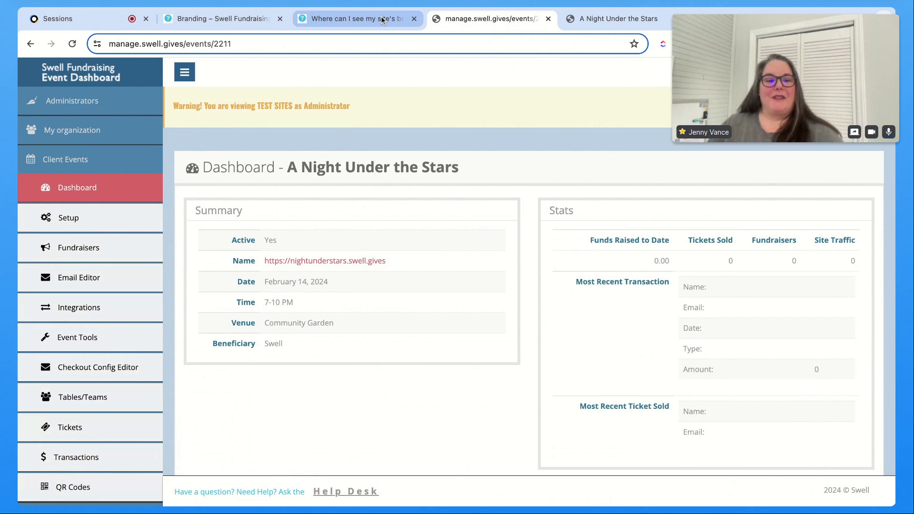
pyautogui.click(99, 23)
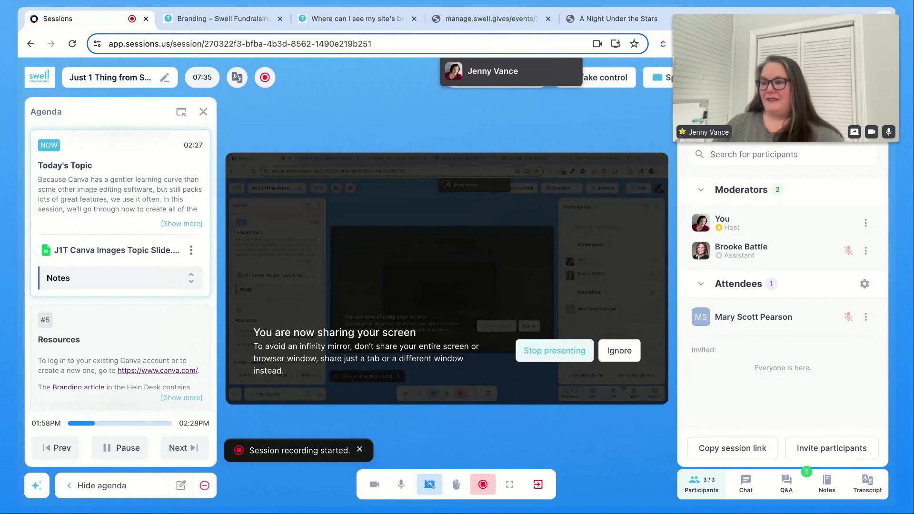
pyautogui.click(605, 18)
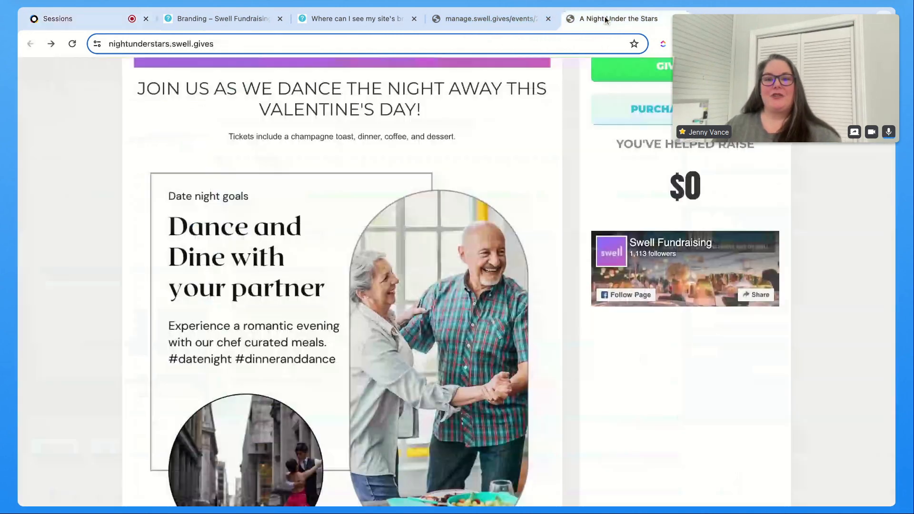
pyautogui.scroll(5, 595, 209)
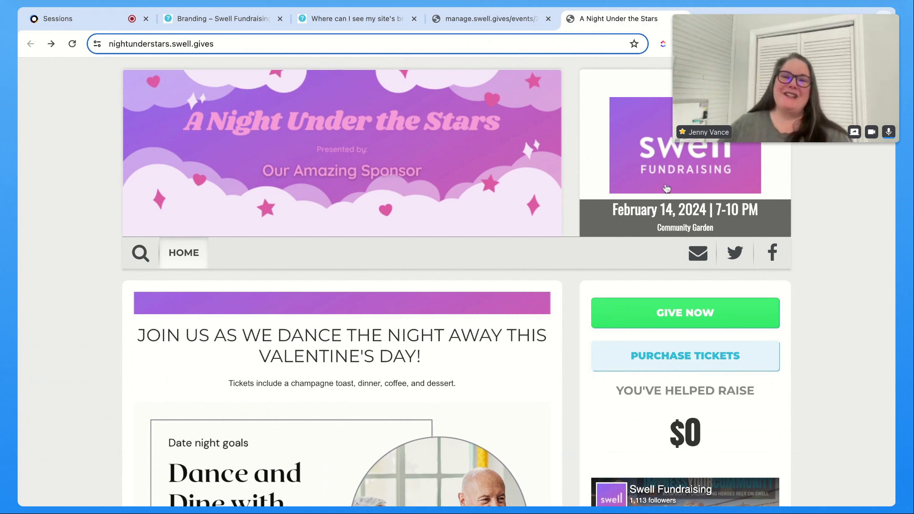
pyautogui.scroll(-5, 633, 286)
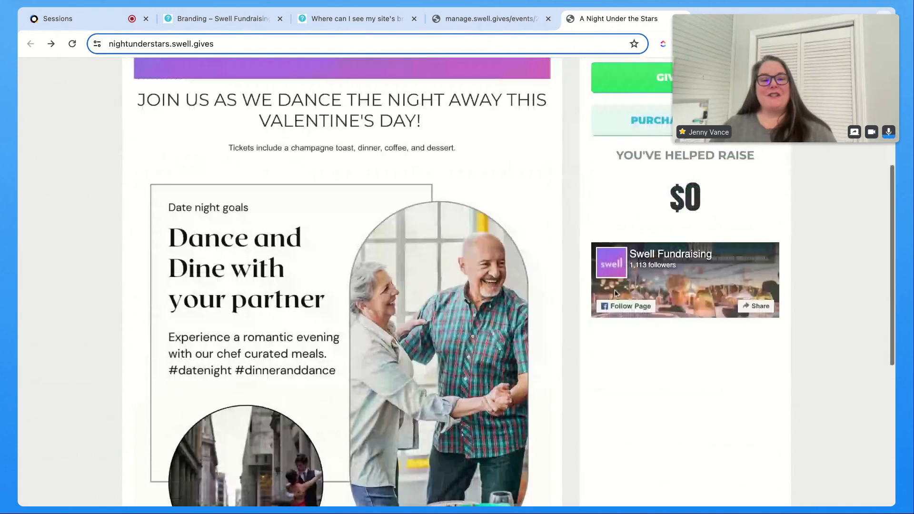
pyautogui.scroll(-8, 619, 289)
pyautogui.scroll(10, 624, 291)
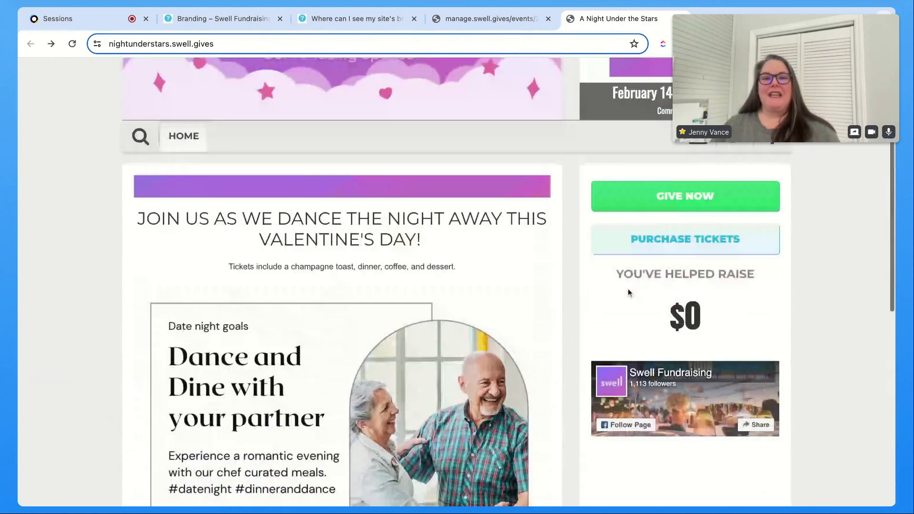
pyautogui.scroll(3, 627, 289)
# Step: Open the event's Setup branding page and scroll through its uploaded header, logo, social and email images
pyautogui.click(495, 20)
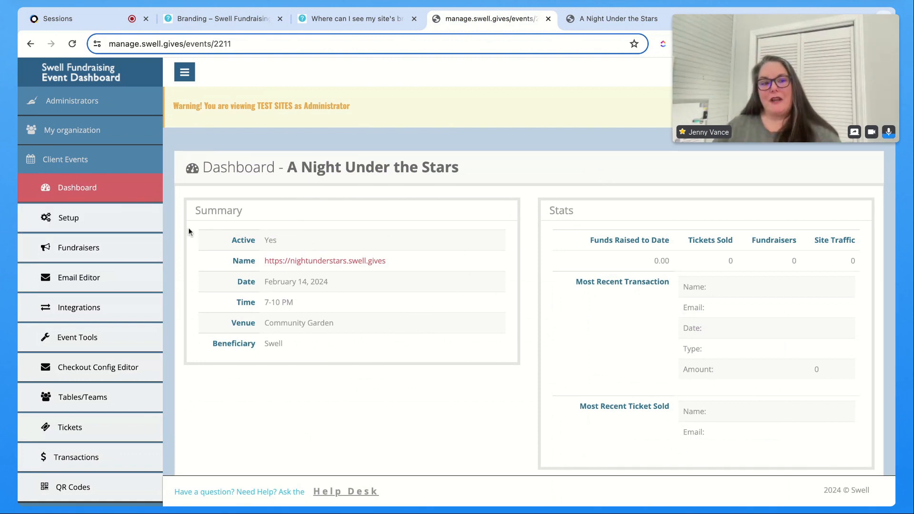
pyautogui.click(116, 228)
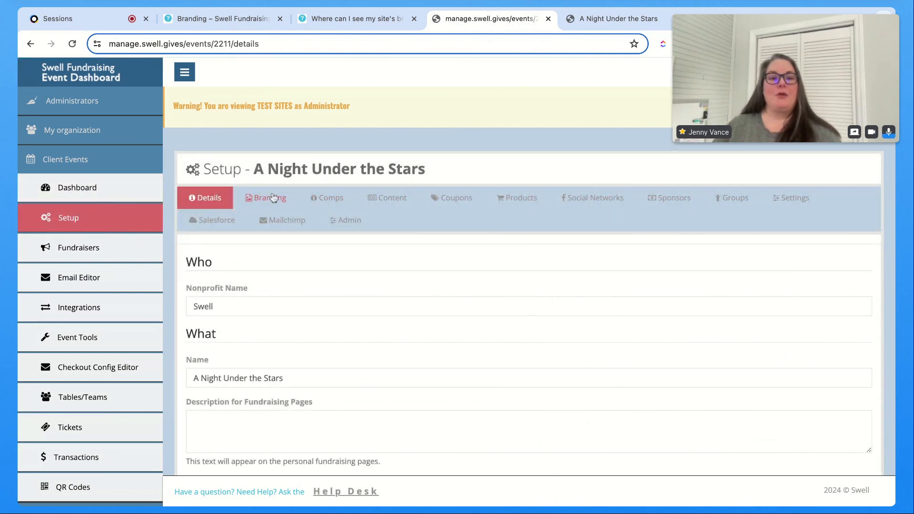
pyautogui.click(271, 197)
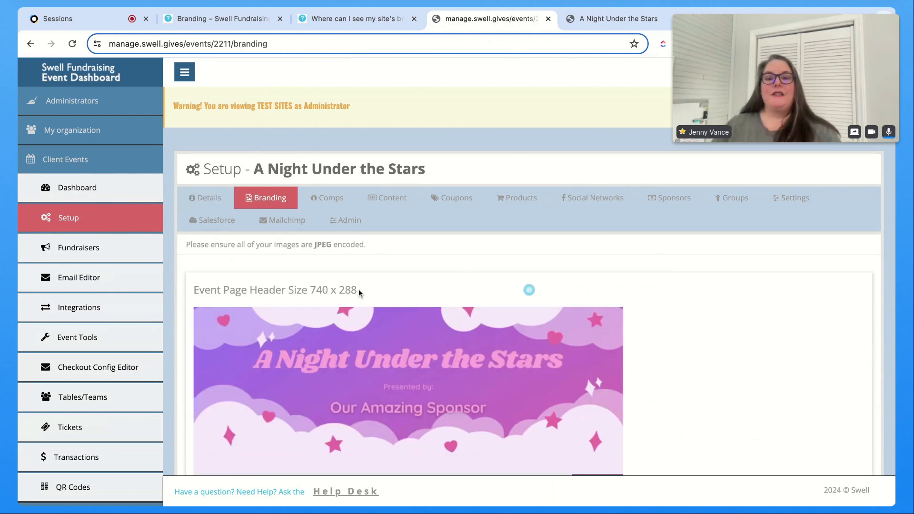
pyautogui.scroll(-5, 491, 366)
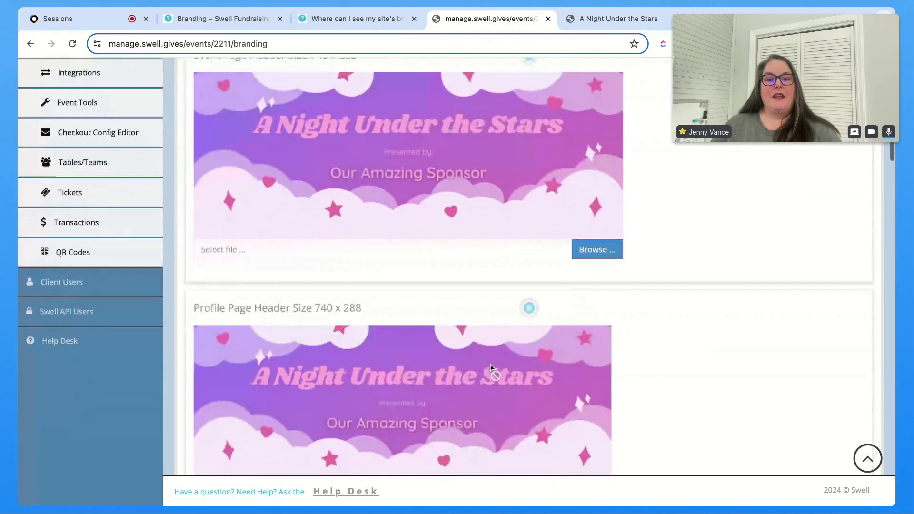
pyautogui.scroll(-8, 492, 364)
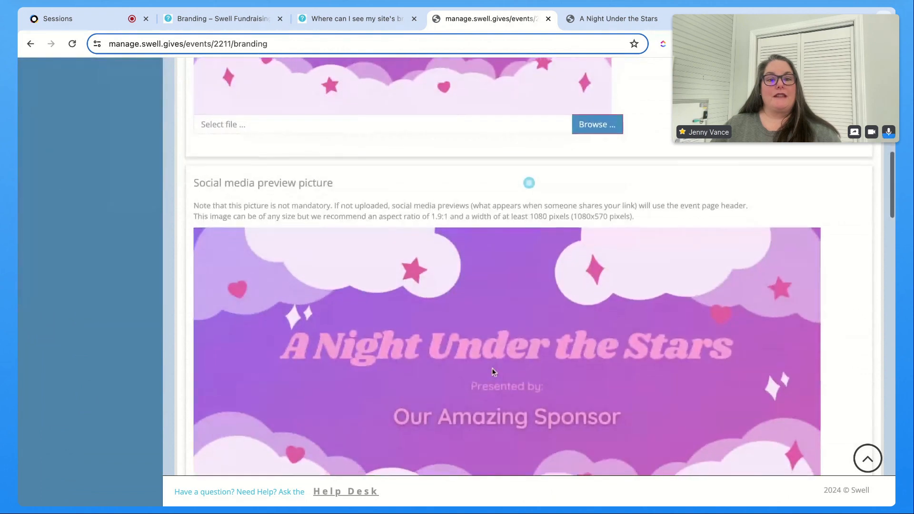
pyautogui.scroll(-20, 492, 367)
pyautogui.scroll(4, 492, 368)
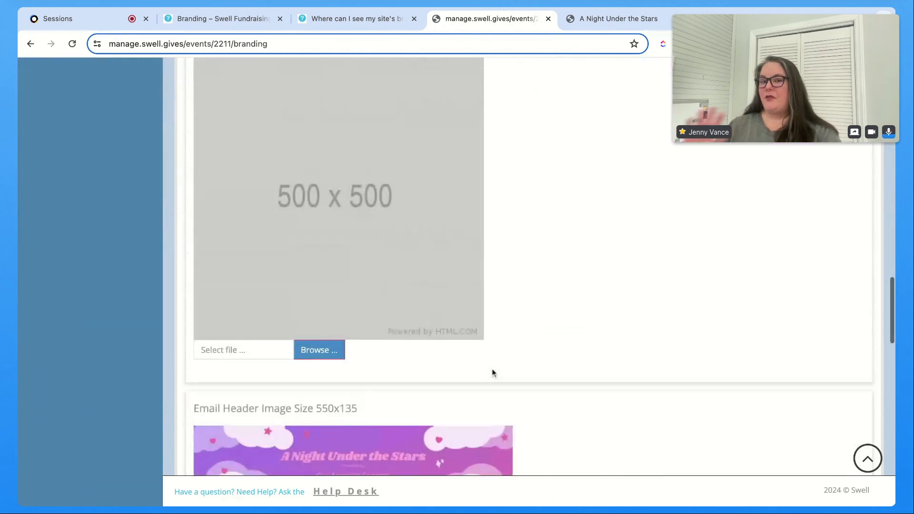
pyautogui.scroll(1, 534, 340)
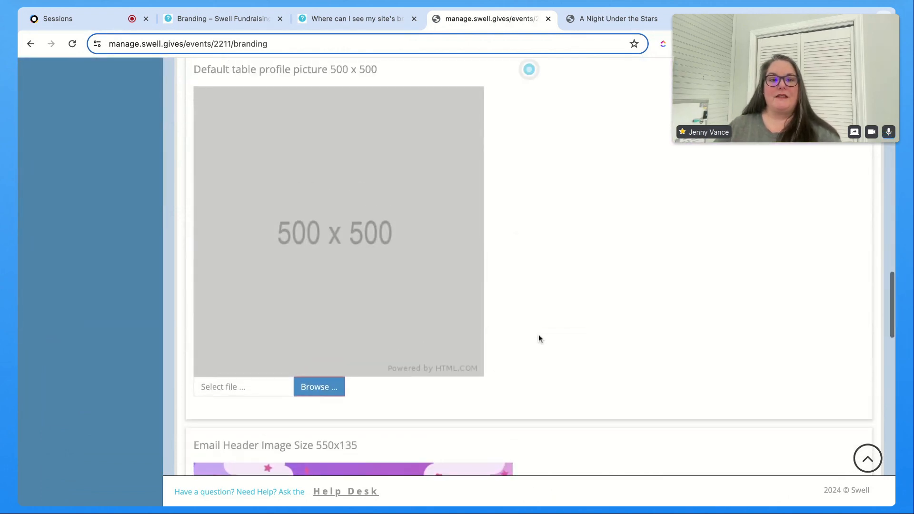
pyautogui.scroll(1, 542, 339)
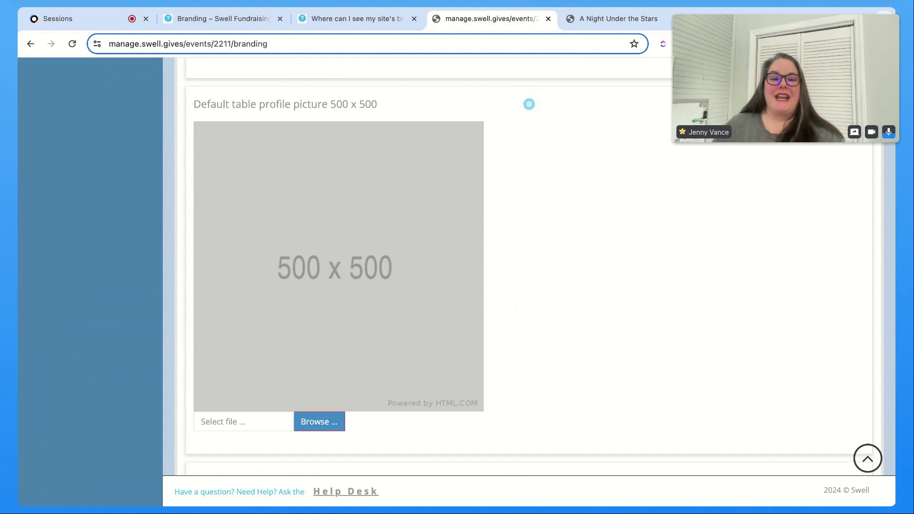
pyautogui.scroll(8, 342, 312)
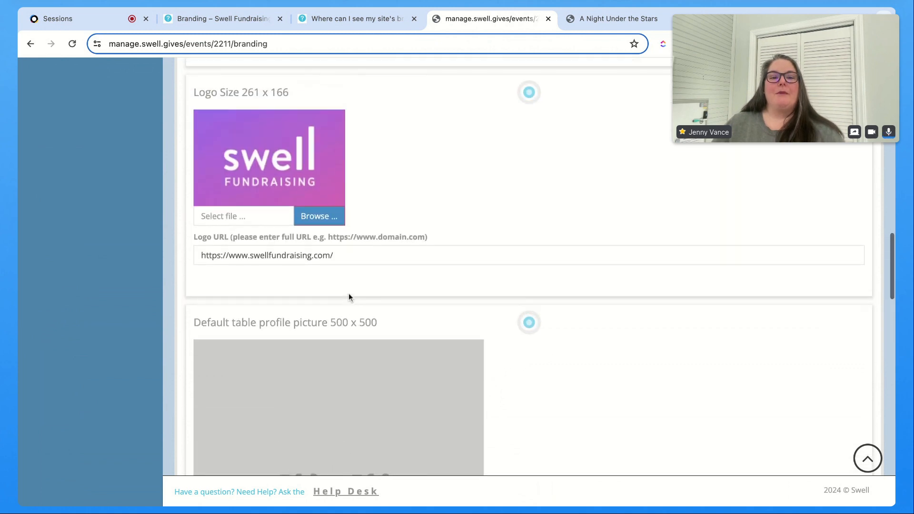
pyautogui.scroll(10, 349, 297)
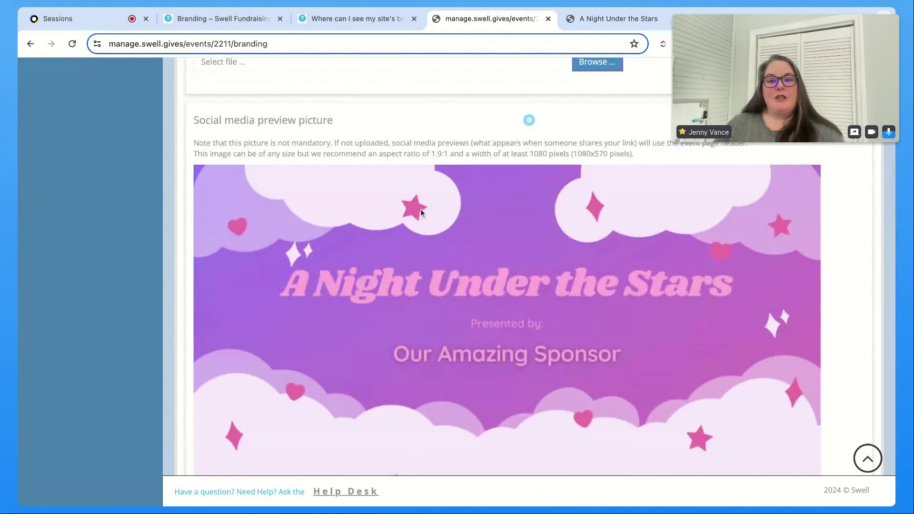
pyautogui.scroll(10, 427, 313)
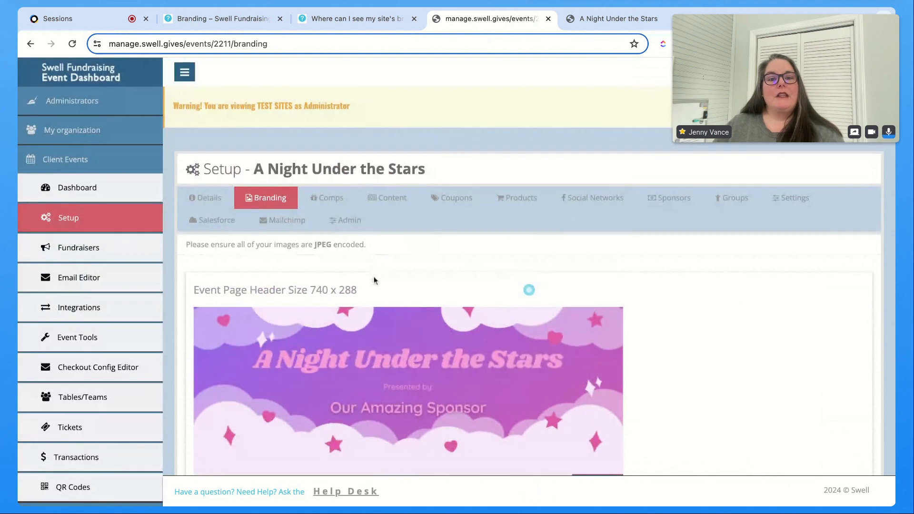
pyautogui.moveTo(372, 289); pyautogui.dragTo(194, 290)
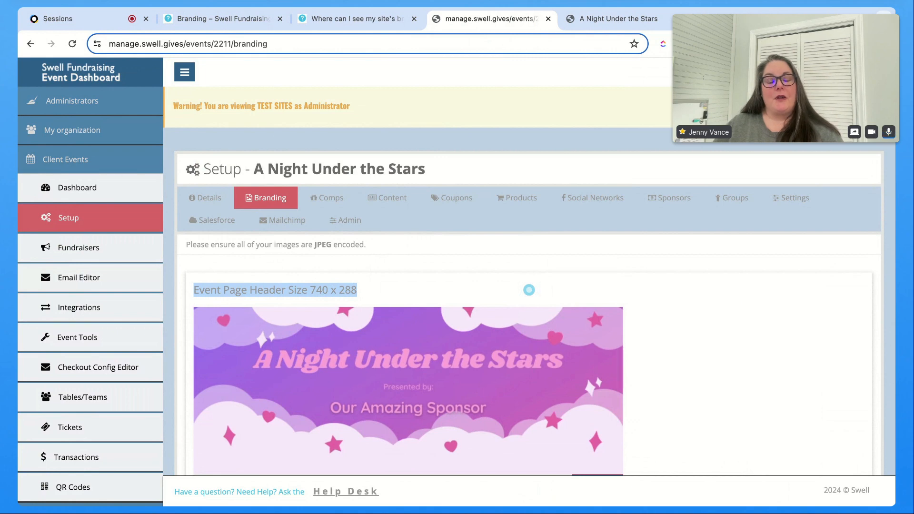
# Step: Open the Event Page Header Canva template from the help article and use it for a new design
pyautogui.click(598, 21)
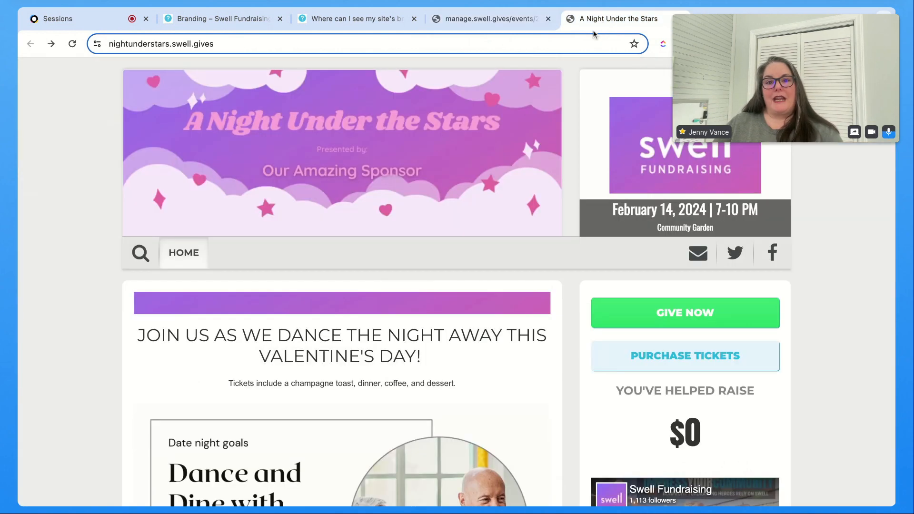
pyautogui.click(459, 24)
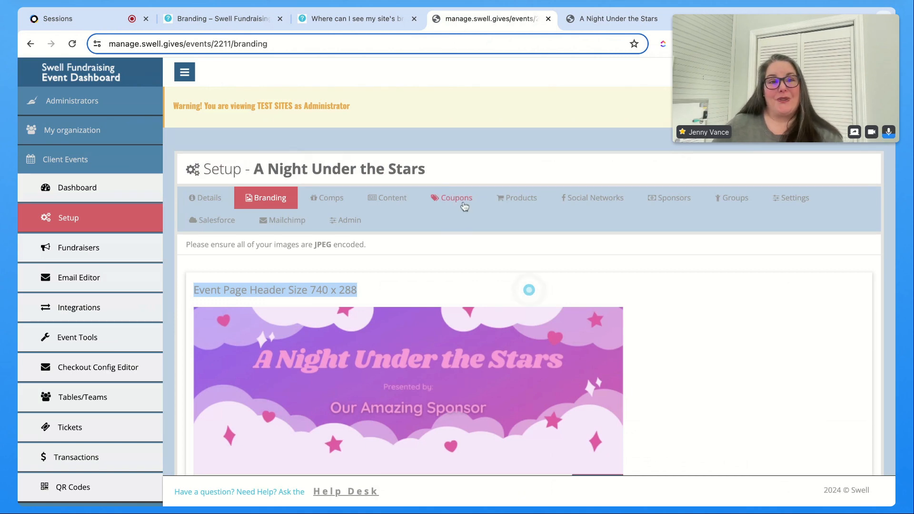
pyautogui.click(317, 20)
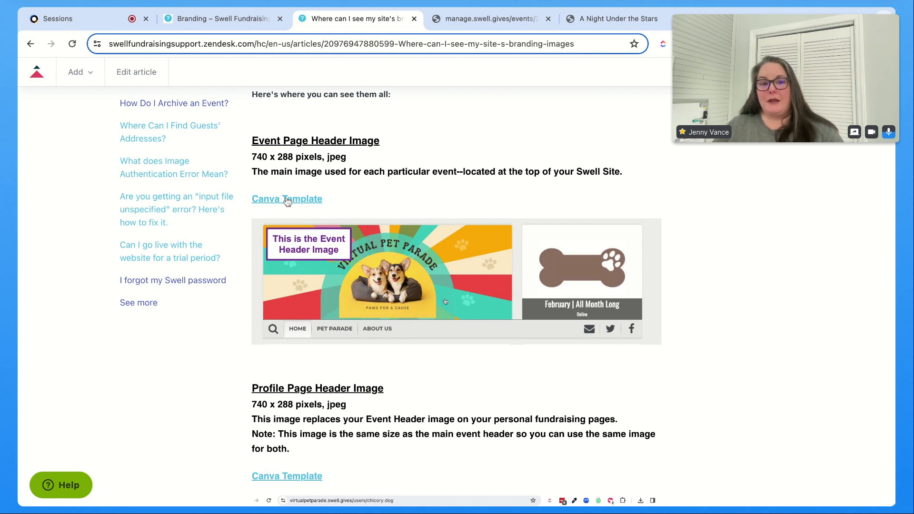
pyautogui.click(445, 301)
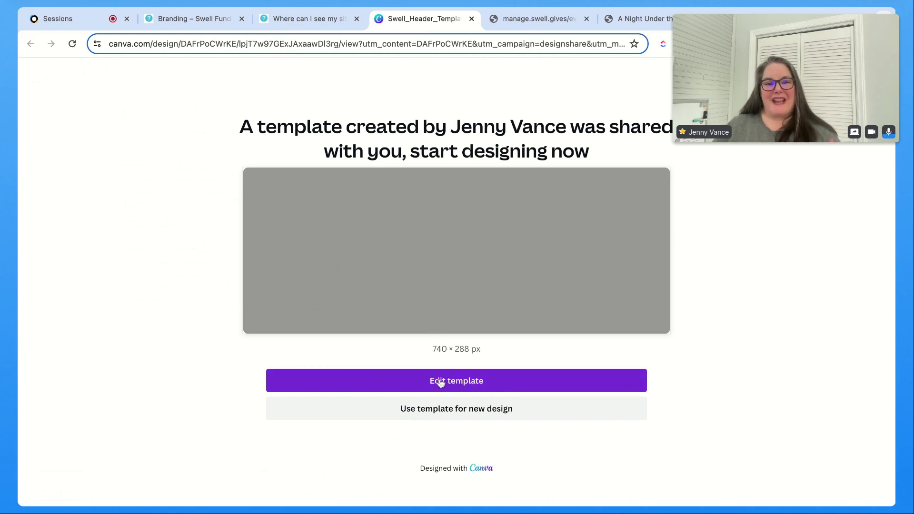
pyautogui.click(475, 405)
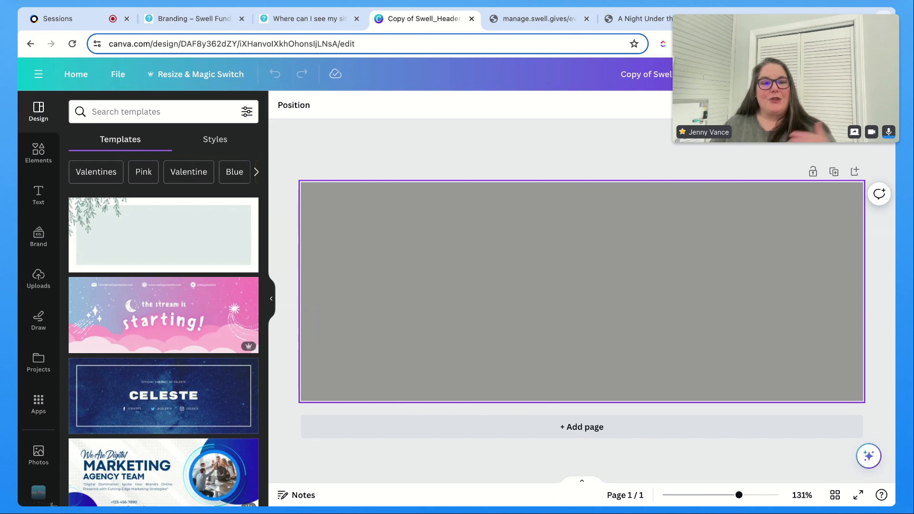
# Step: Rename the design as DanceHeader
pyautogui.click(582, 292)
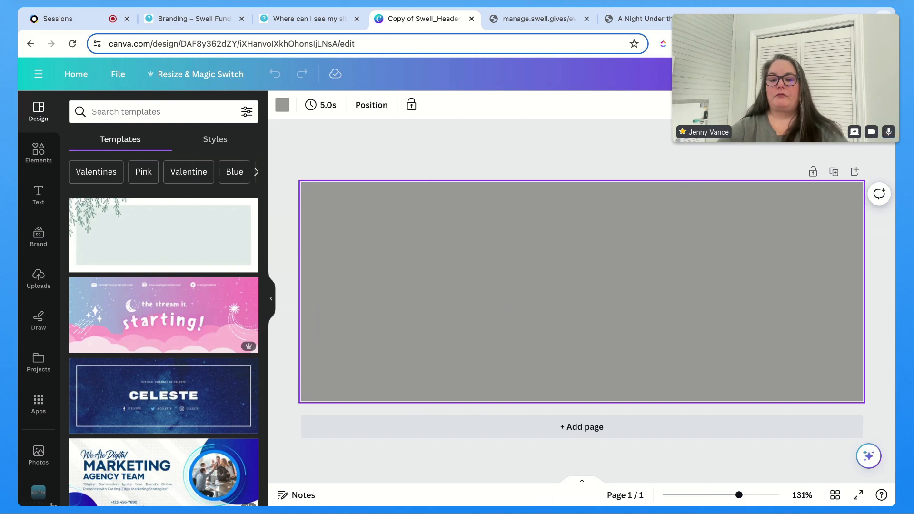
pyautogui.press('Return')
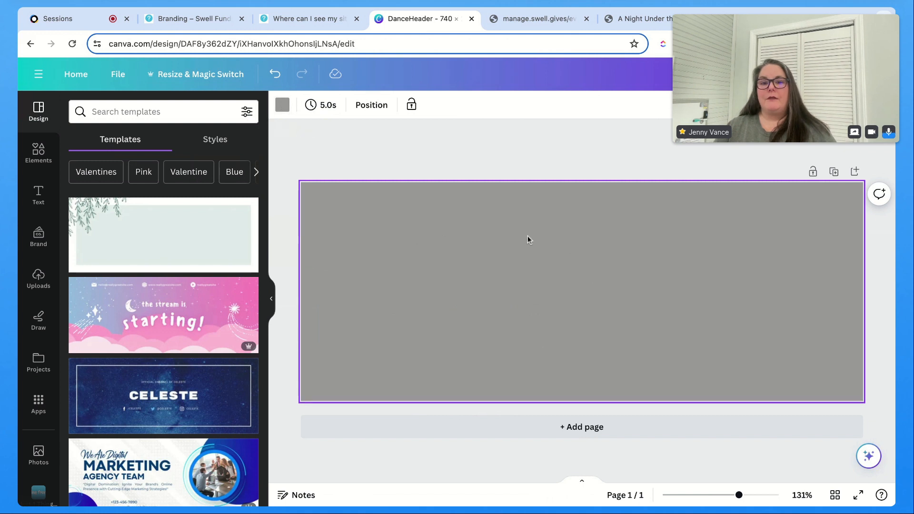
# Step: Fill the header background with the yellow-to-pink linear gradient
pyautogui.click(285, 109)
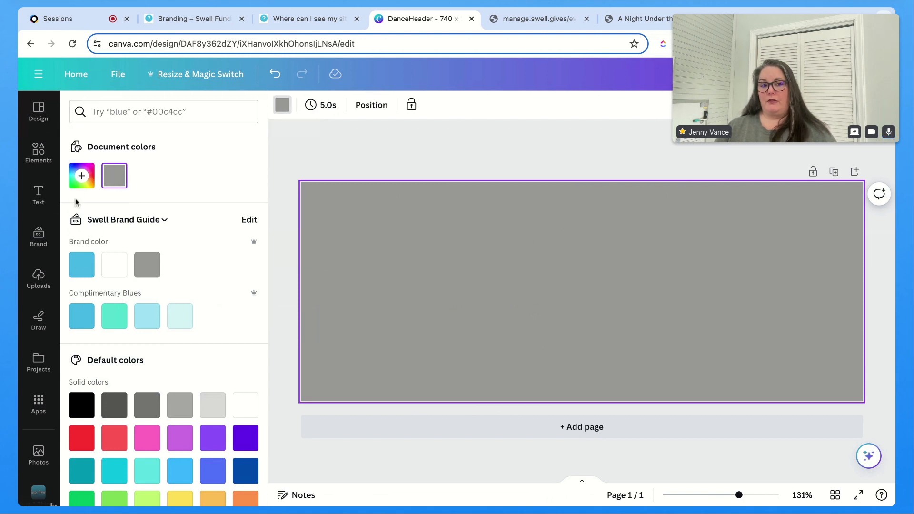
pyautogui.scroll(-4, 116, 382)
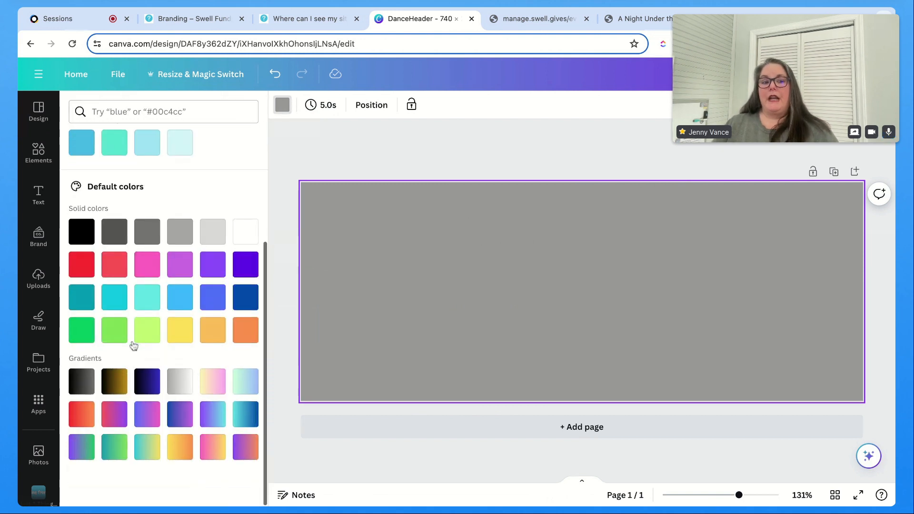
pyautogui.click(185, 422)
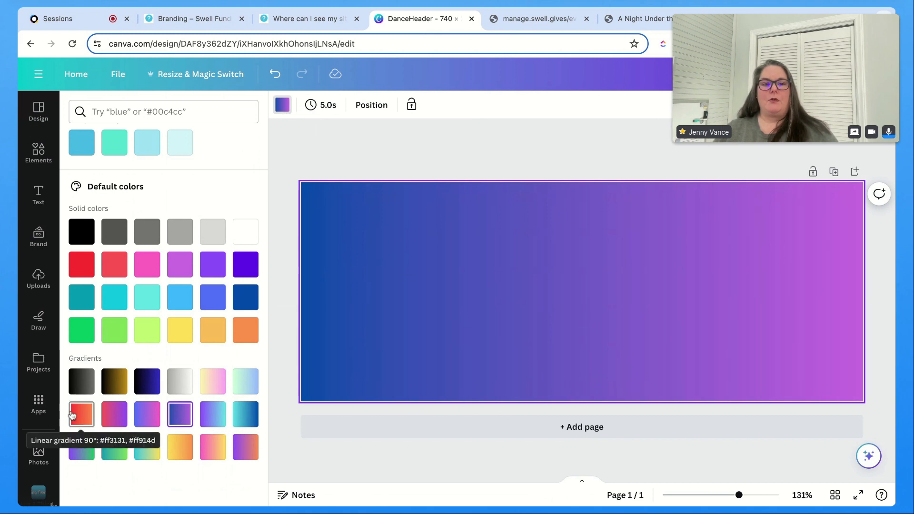
pyautogui.click(214, 387)
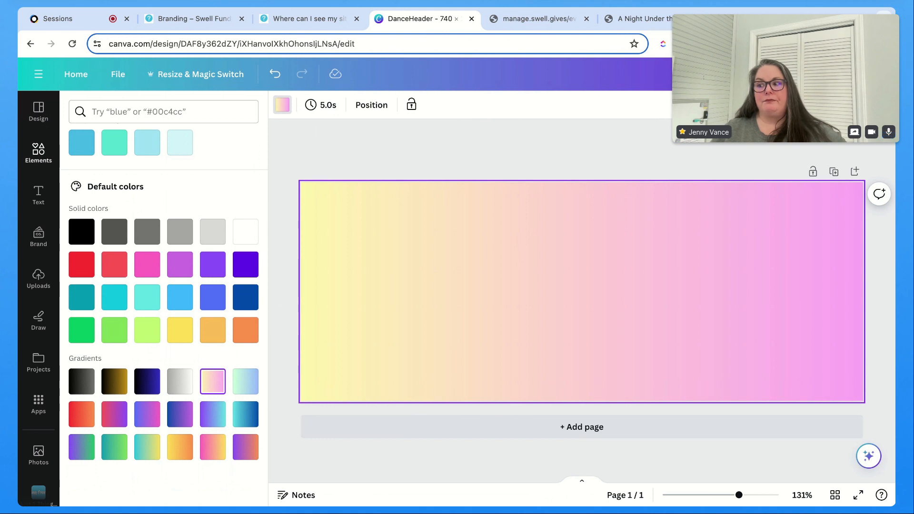
# Step: Add the pink starburst graphic, shrink it, rotate it 45° and place it near the header's left side
pyautogui.click(26, 151)
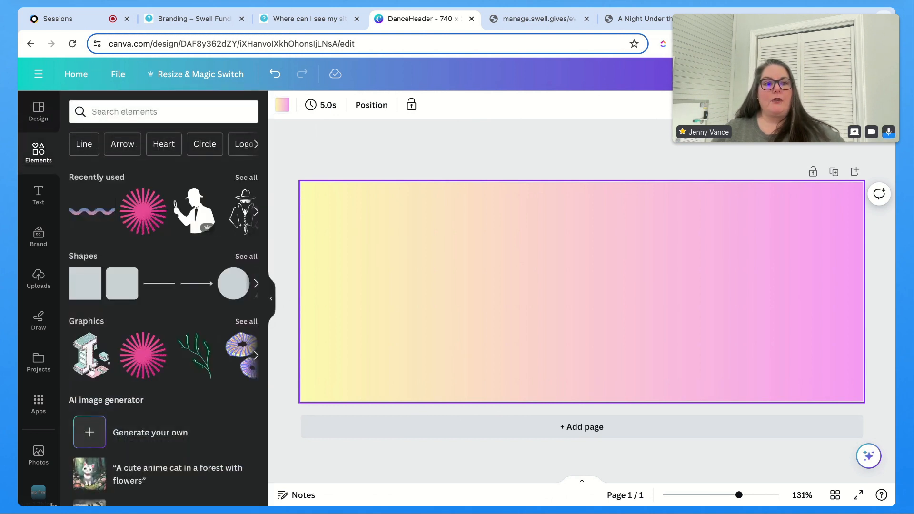
pyautogui.click(138, 216)
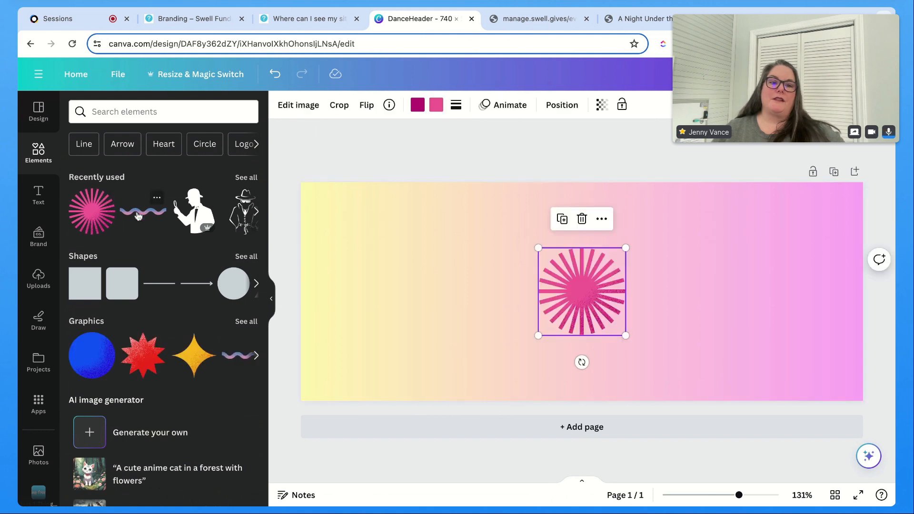
pyautogui.moveTo(581, 289); pyautogui.dragTo(394, 300)
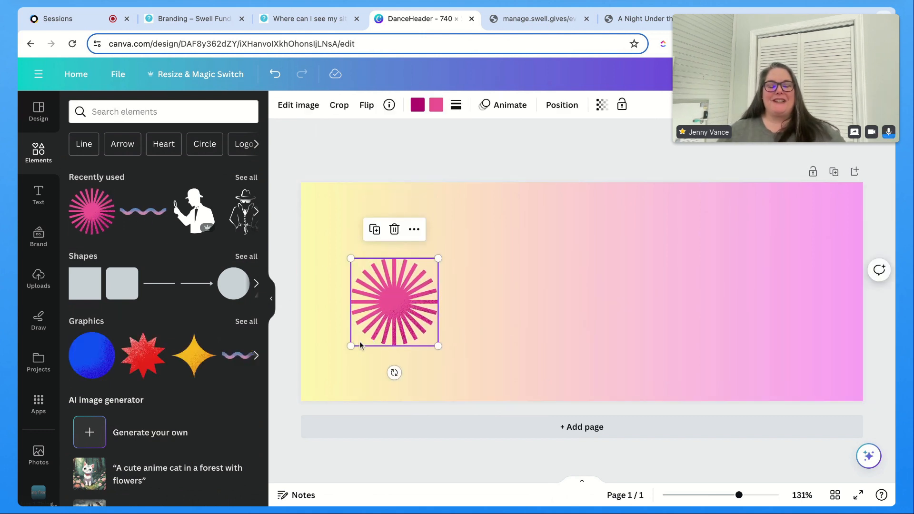
pyautogui.moveTo(351, 346); pyautogui.dragTo(380, 315)
pyautogui.moveTo(408, 287); pyautogui.dragTo(413, 311)
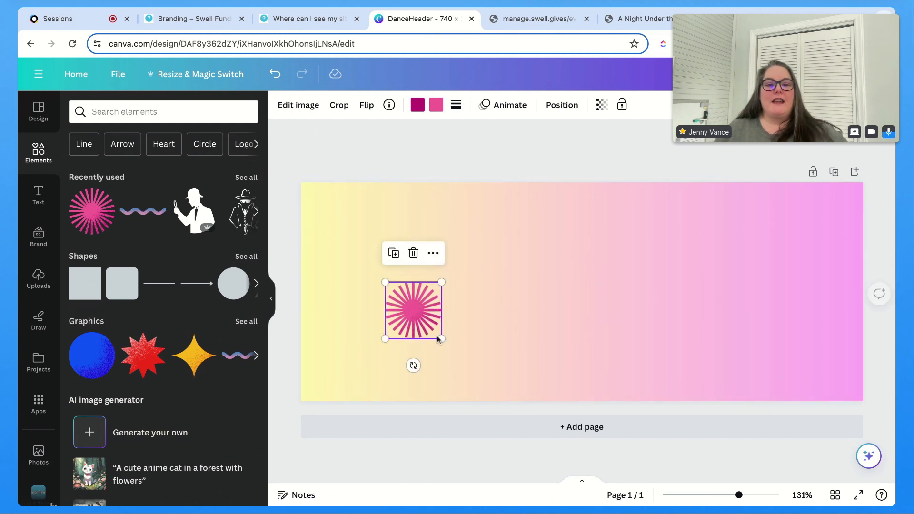
pyautogui.moveTo(441, 339); pyautogui.dragTo(486, 382)
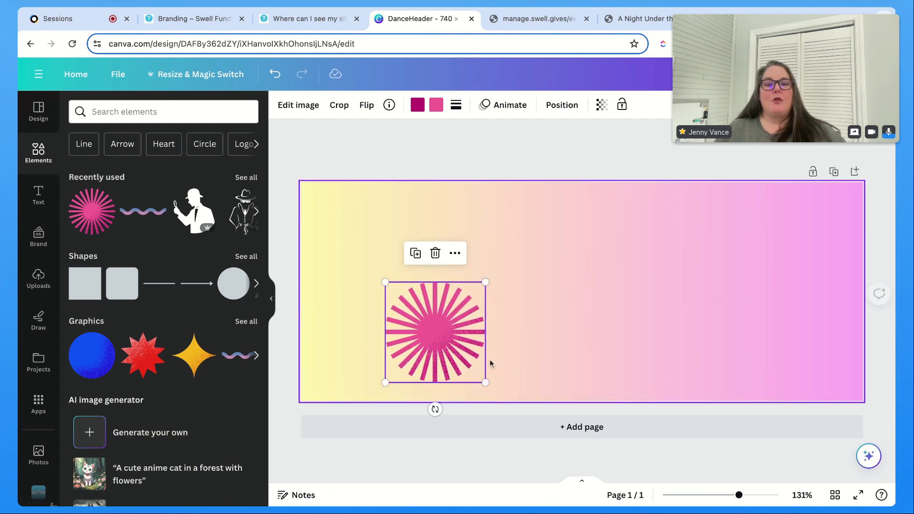
pyautogui.moveTo(485, 282); pyautogui.dragTo(408, 311)
pyautogui.moveTo(402, 380); pyautogui.dragTo(460, 373)
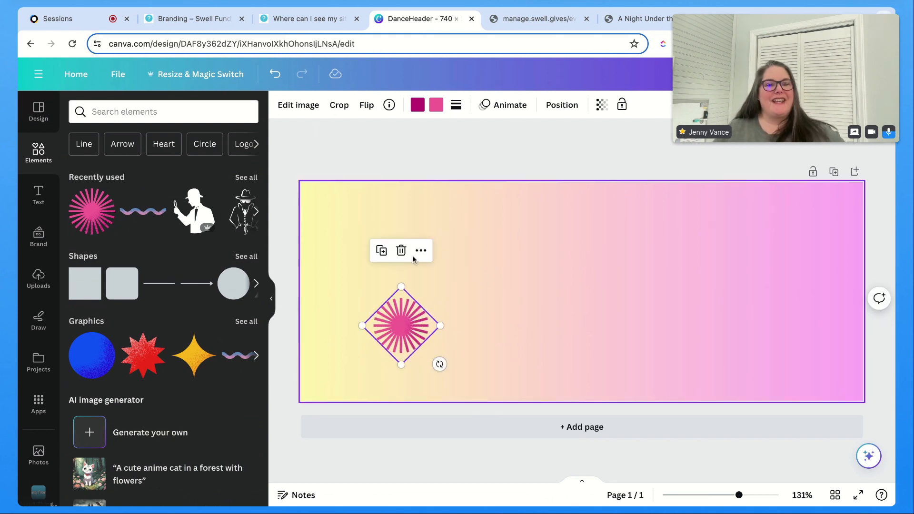
# Step: Search elements for hearts, add the pink sketched heart, then shrink, rotate and place it near the header's right side
pyautogui.click(162, 145)
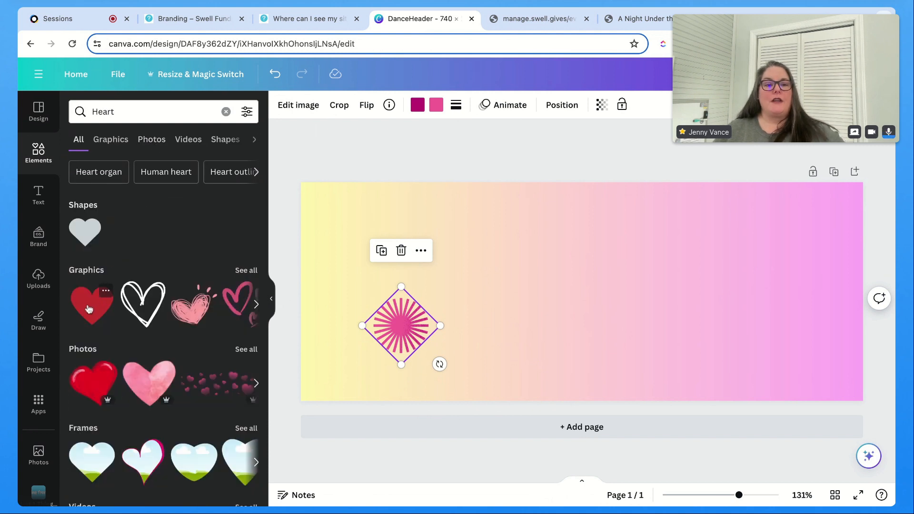
pyautogui.scroll(-3, 127, 381)
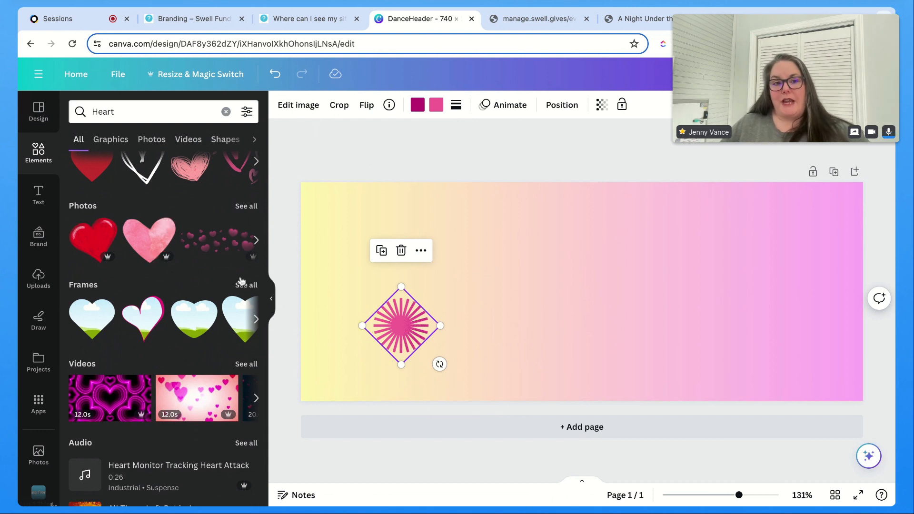
pyautogui.scroll(2, 221, 208)
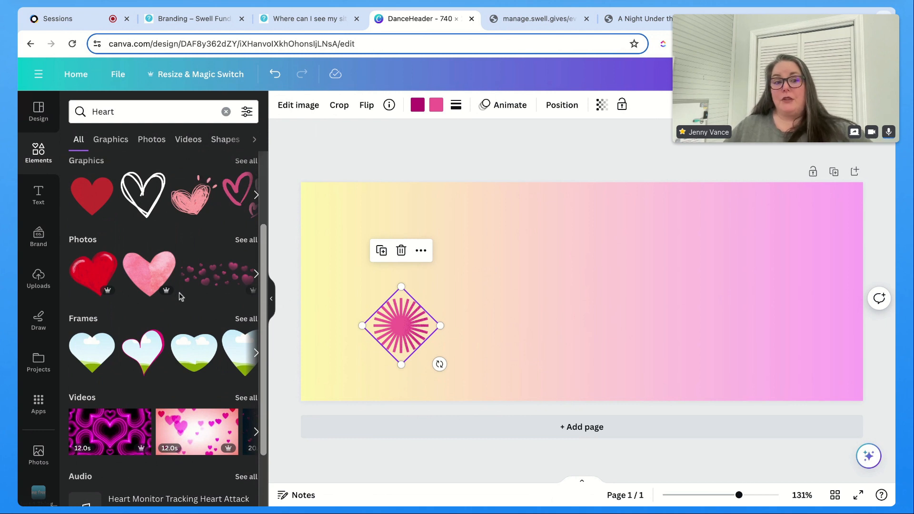
pyautogui.click(193, 205)
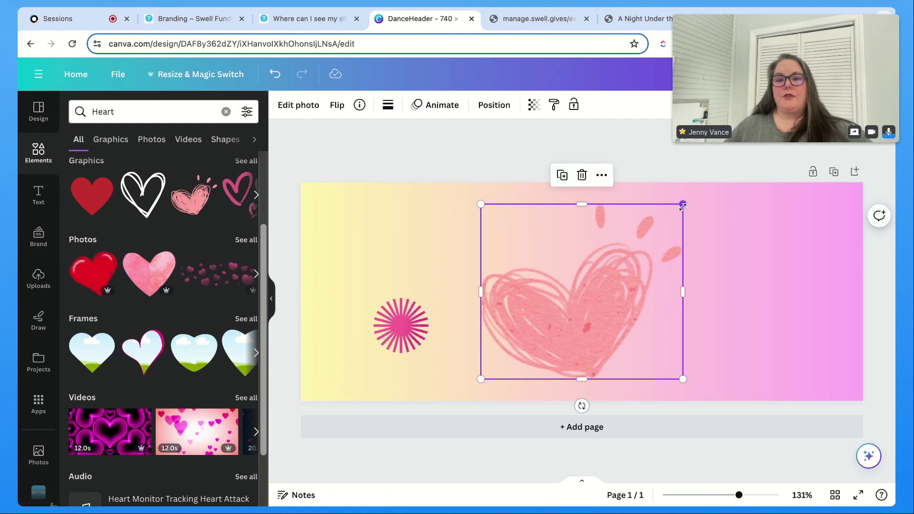
pyautogui.moveTo(683, 205); pyautogui.dragTo(608, 269)
pyautogui.moveTo(568, 297); pyautogui.dragTo(792, 231)
pyautogui.moveTo(785, 270)
pyautogui.mouseDown()
pyautogui.moveTo(793, 235)
pyautogui.moveTo(454, 227)
pyautogui.moveTo(678, 241)
pyautogui.moveTo(798, 237)
pyautogui.moveTo(802, 310)
pyautogui.moveTo(817, 257)
pyautogui.mouseUp()
pyautogui.moveTo(786, 359); pyautogui.dragTo(745, 346)
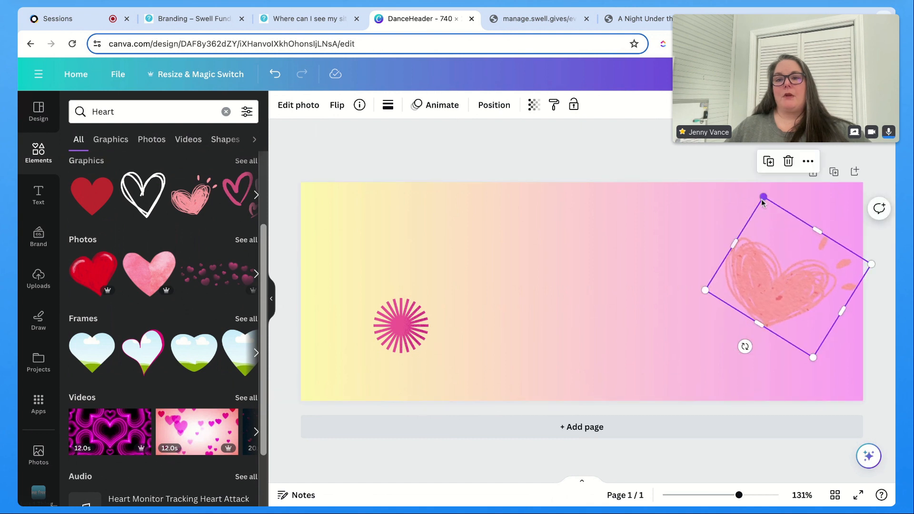
pyautogui.moveTo(763, 198); pyautogui.dragTo(770, 217)
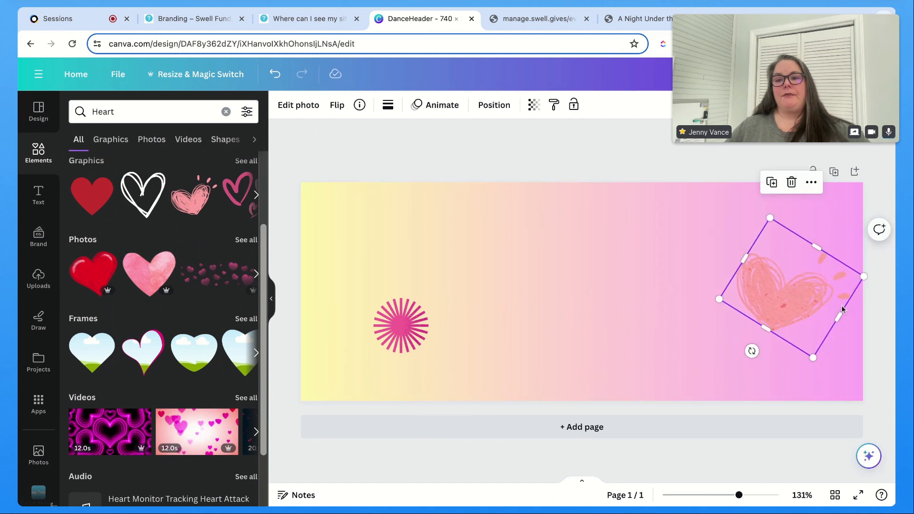
pyautogui.moveTo(864, 276); pyautogui.dragTo(817, 284)
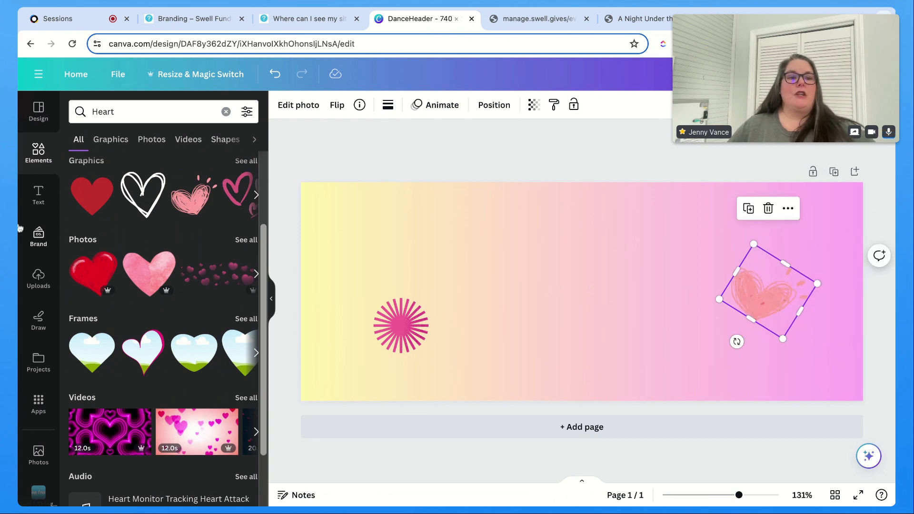
# Step: Add a heading text box and set its font to Bloom Skirt
pyautogui.click(36, 205)
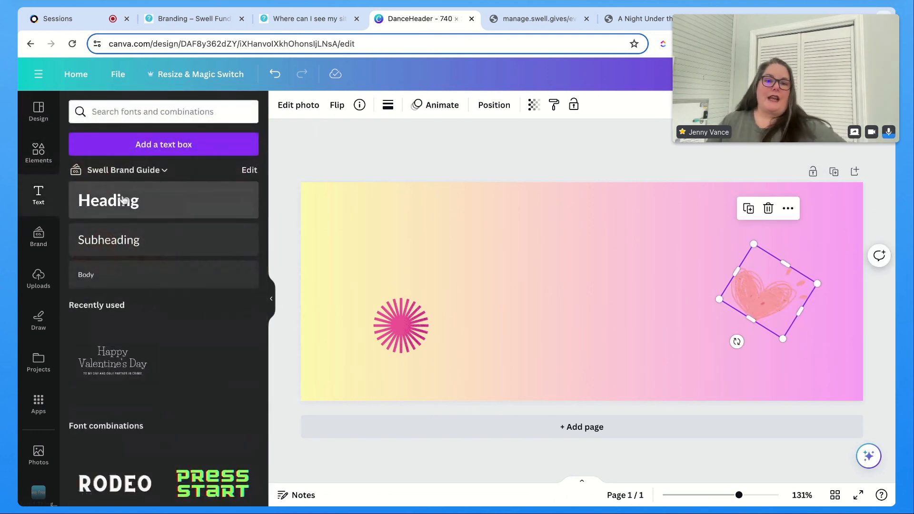
pyautogui.click(130, 201)
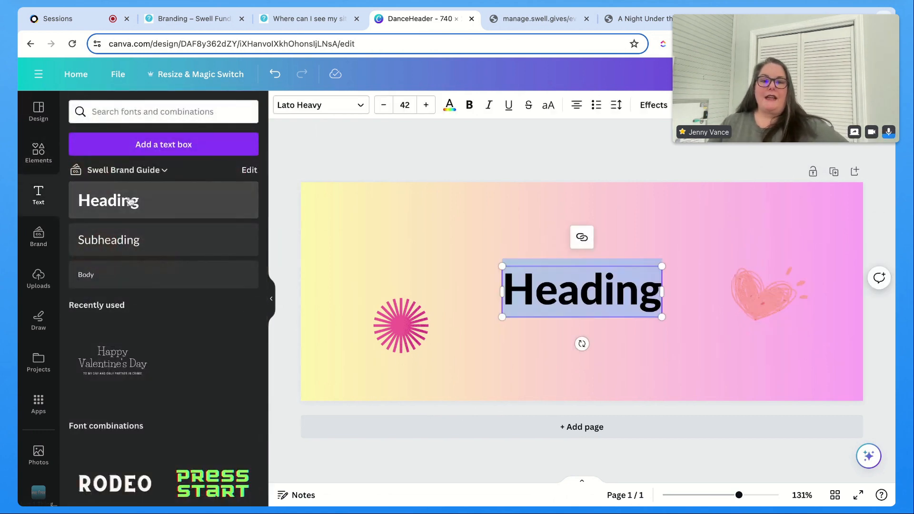
pyautogui.click(333, 111)
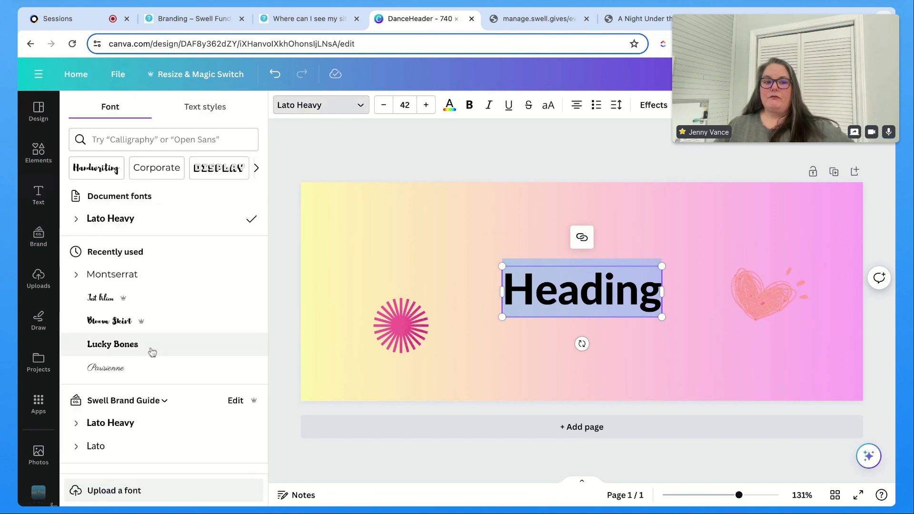
pyautogui.click(106, 327)
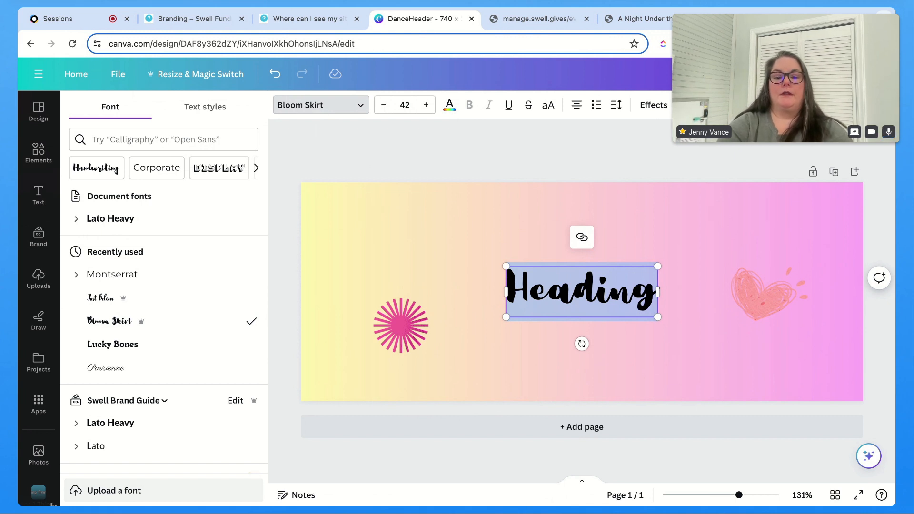
# Step: Replace the heading text with A Night to Remember
pyautogui.write('a')
pyautogui.press('BackSpace')
pyautogui.write('A Ni')
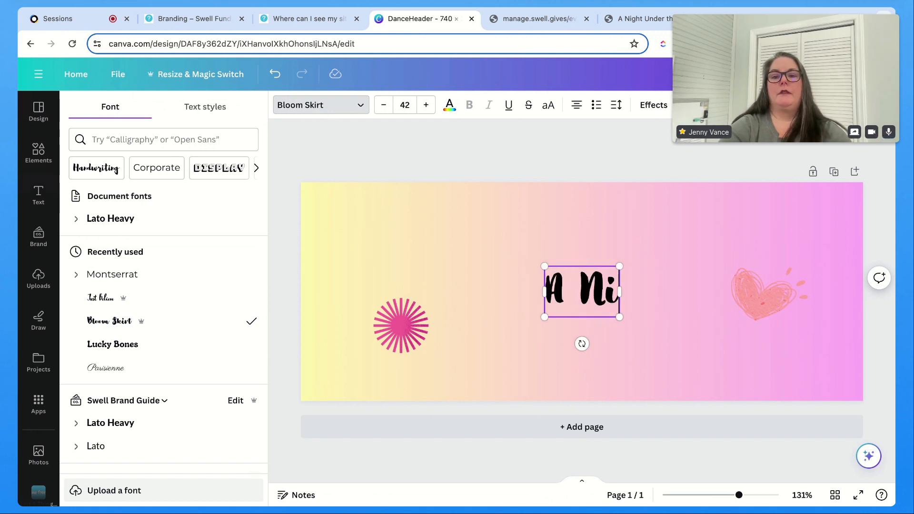
pyautogui.write('ght to Reme')
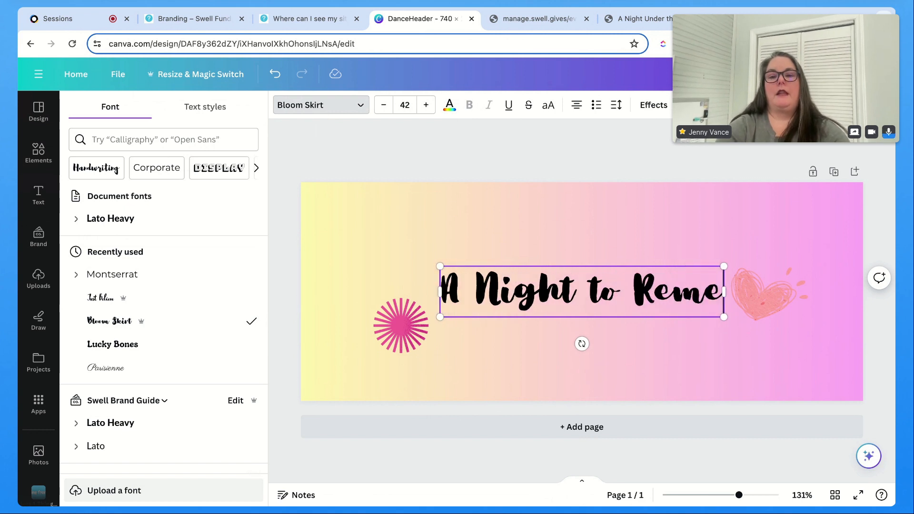
pyautogui.write('mber')
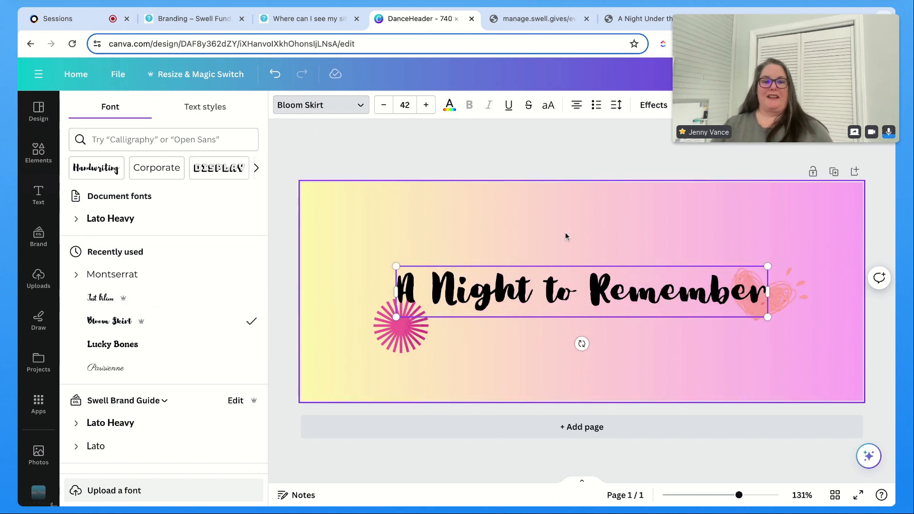
# Step: Try to change the heading's text color to pink #f55d98
pyautogui.click(458, 111)
pyautogui.click(180, 176)
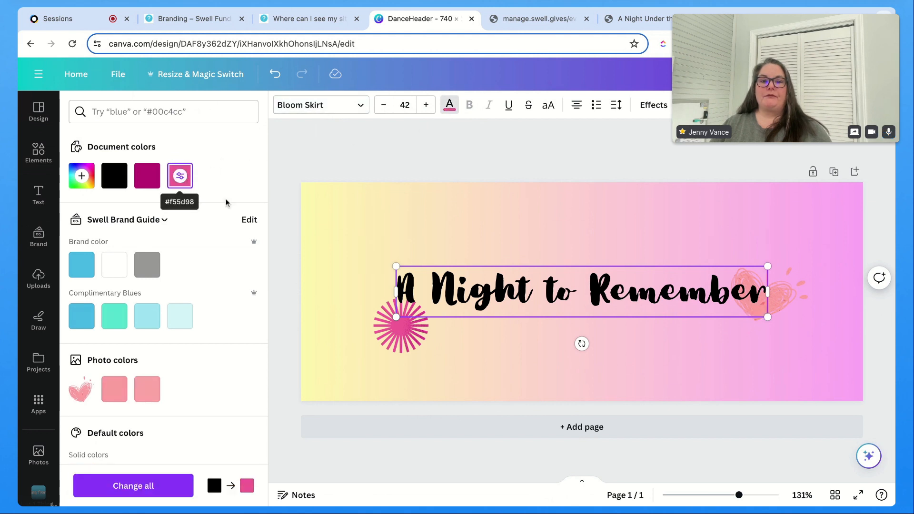
pyautogui.click(591, 298)
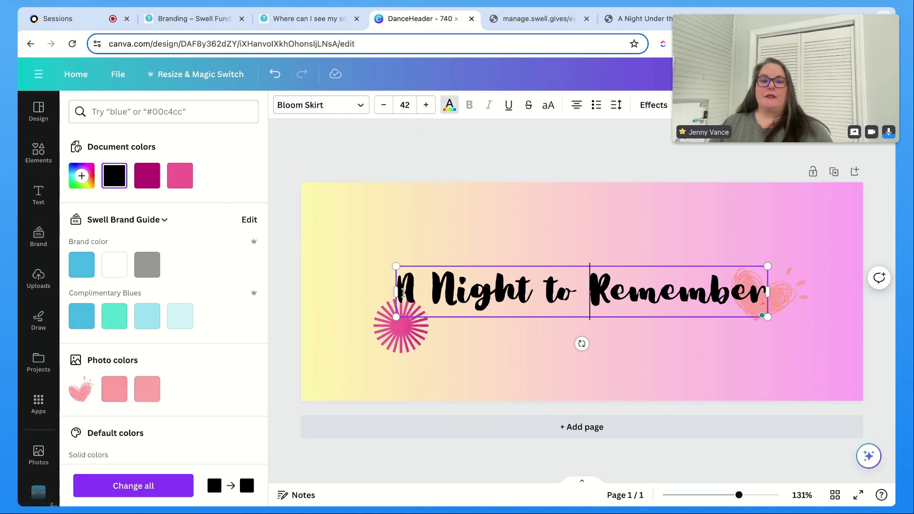
# Step: Narrow the heading box so the title wraps onto two lines and color its text pink #f55d98
pyautogui.tripleClick(404, 291)
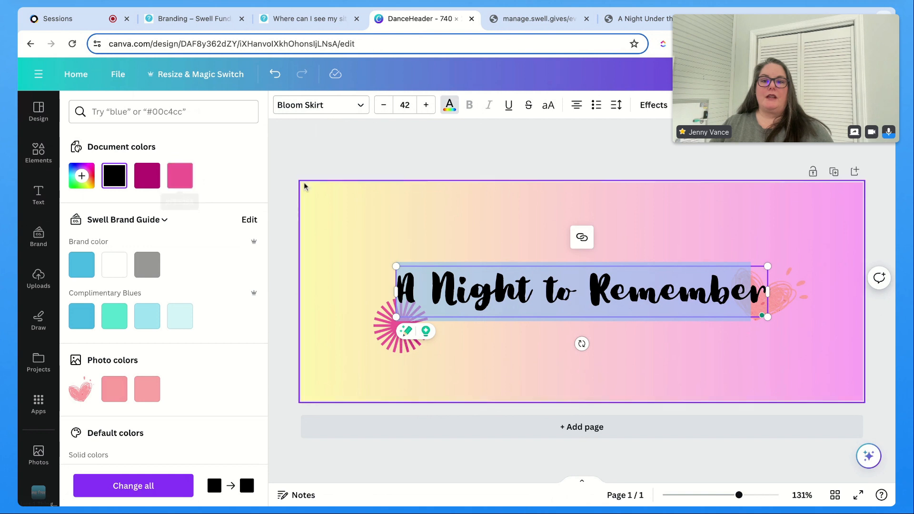
pyautogui.moveTo(768, 296); pyautogui.dragTo(762, 299)
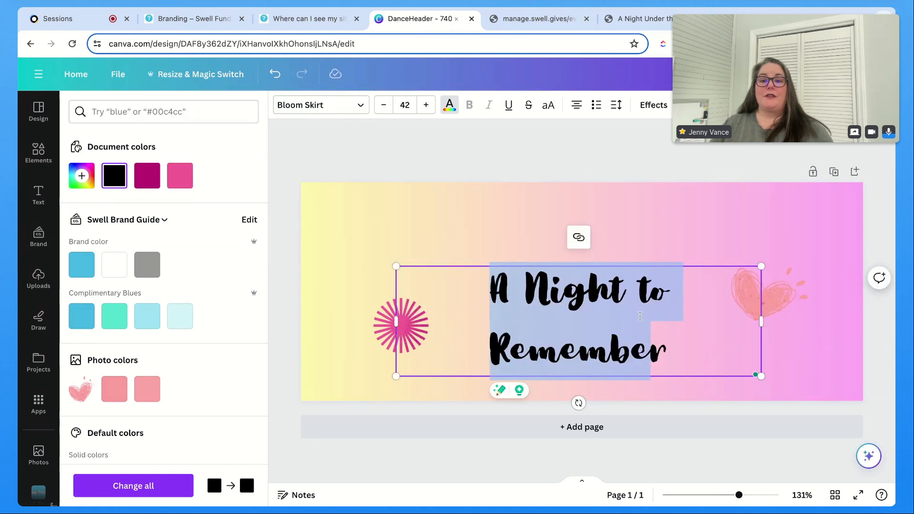
pyautogui.tripleClick(671, 348)
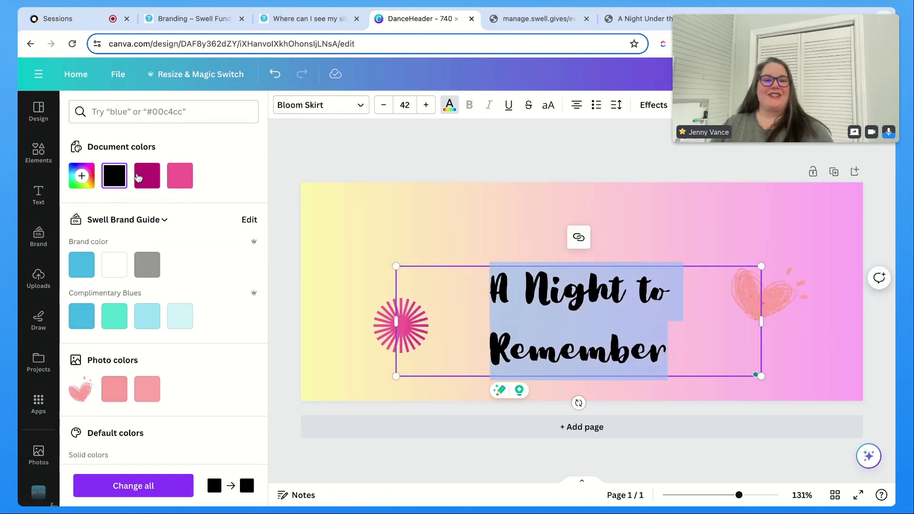
pyautogui.click(180, 176)
pyautogui.click(461, 190)
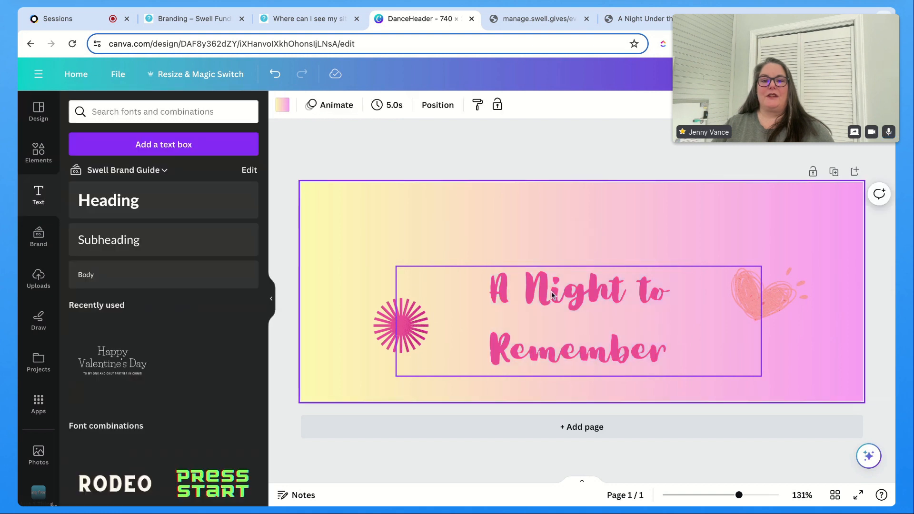
# Step: Reposition the title, starburst and heart so the title sits in the upper middle of the header
pyautogui.moveTo(552, 295); pyautogui.dragTo(555, 233)
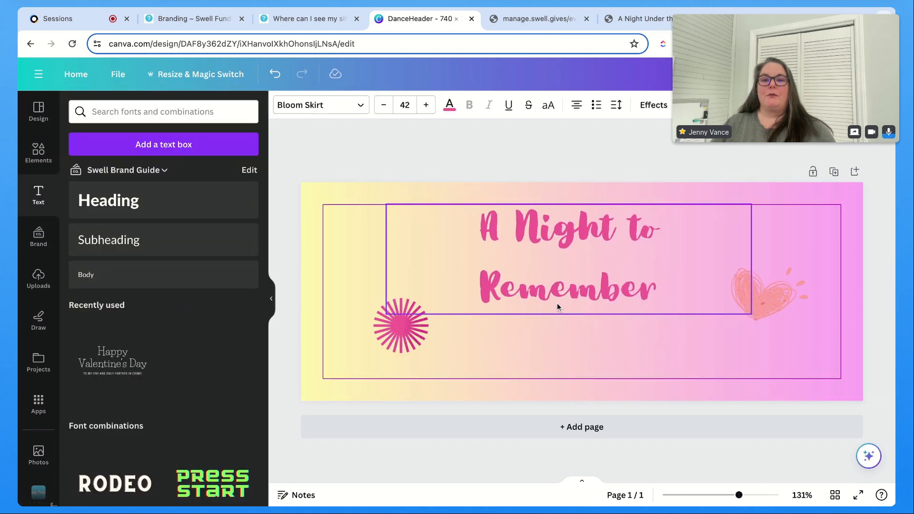
pyautogui.click(396, 344)
pyautogui.moveTo(768, 309)
pyautogui.mouseDown()
pyautogui.moveTo(780, 262)
pyautogui.moveTo(768, 309)
pyautogui.mouseUp()
pyautogui.click(682, 269)
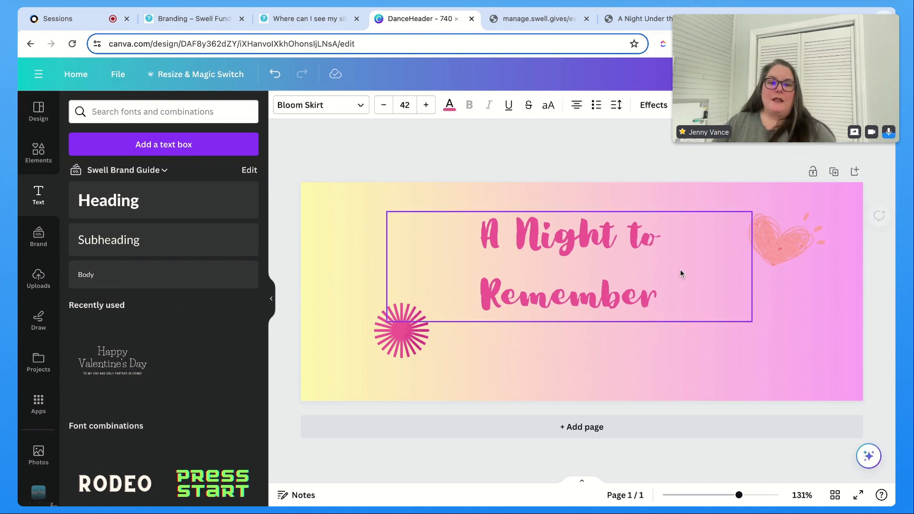
pyautogui.moveTo(650, 278); pyautogui.dragTo(654, 285)
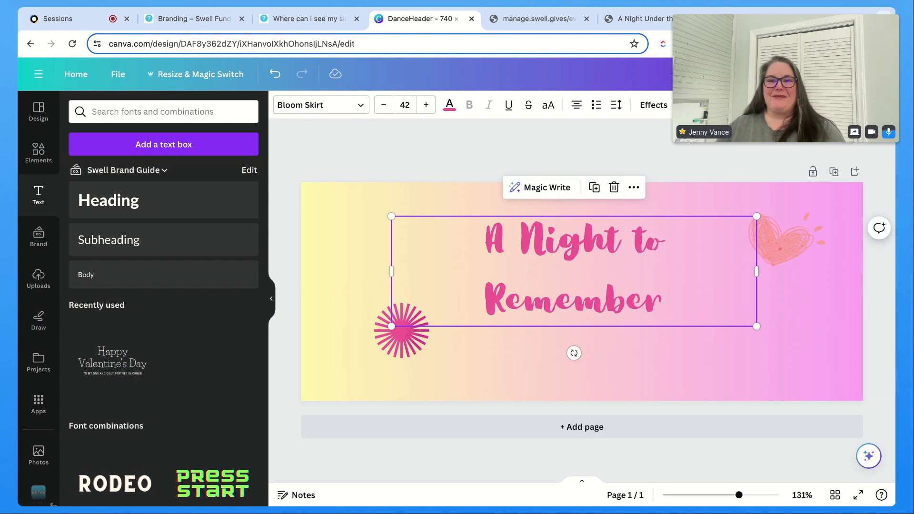
# Step: Nudge the title block slightly down and to the right
pyautogui.moveTo(579, 292); pyautogui.dragTo(589, 297)
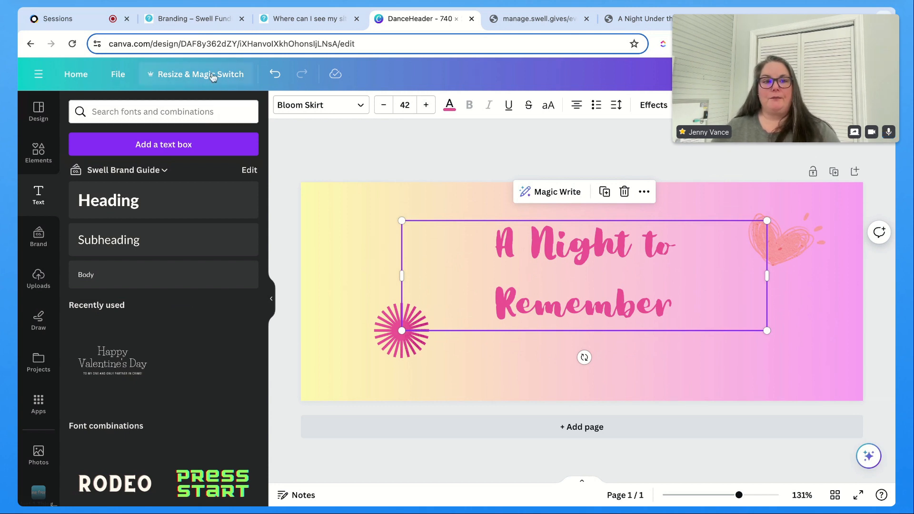
# Step: Look up the required Social Media Preview Picture size in the Swell branding images article
pyautogui.click(195, 74)
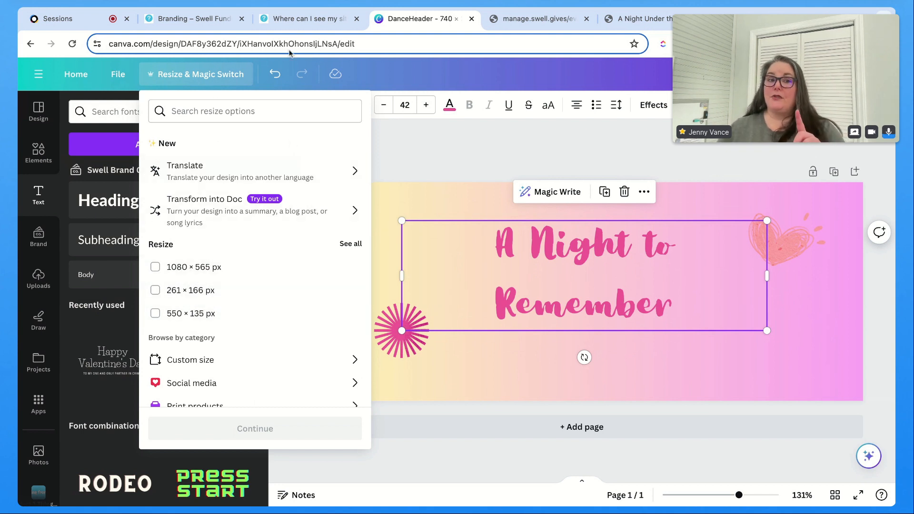
pyautogui.click(290, 18)
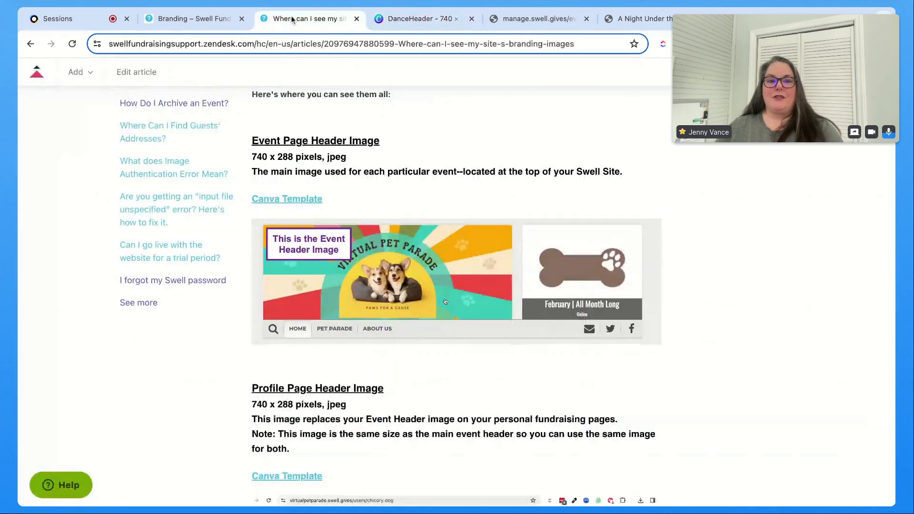
pyautogui.scroll(-1, 456, 303)
pyautogui.scroll(-5, 455, 299)
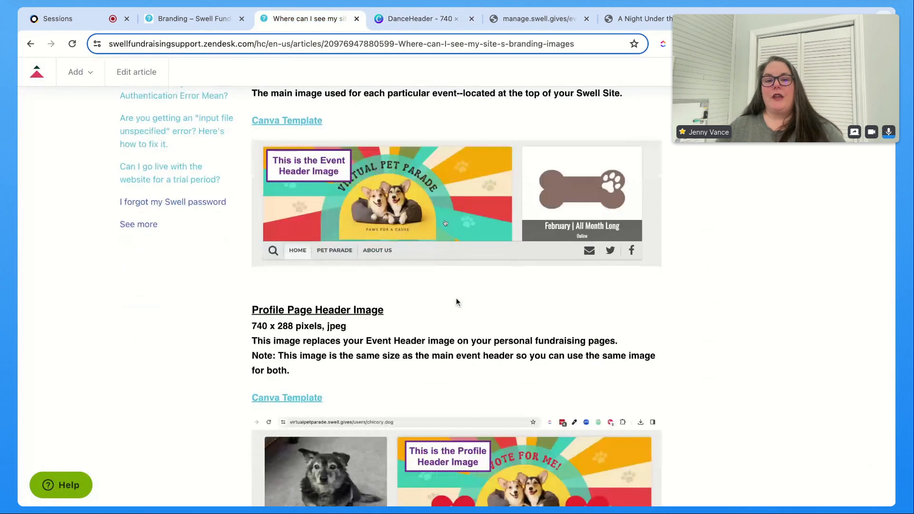
pyautogui.scroll(-9, 413, 245)
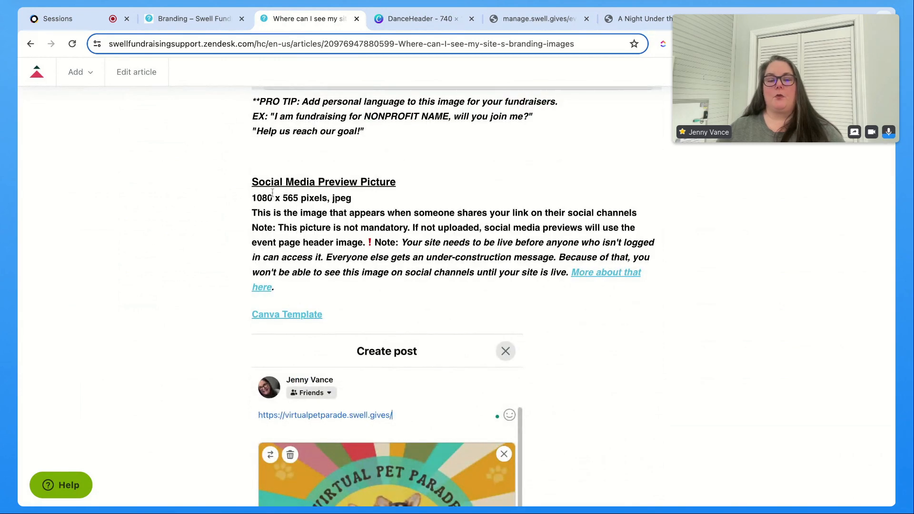
pyautogui.moveTo(254, 200); pyautogui.dragTo(301, 200)
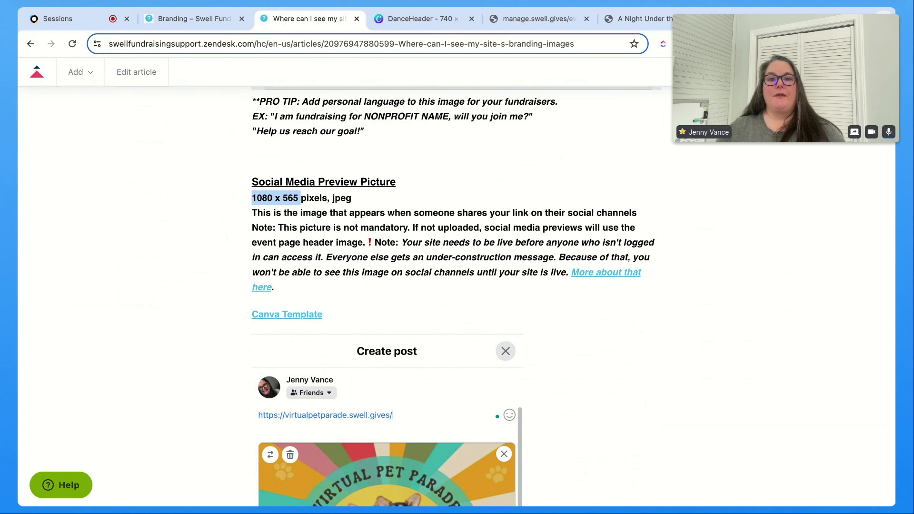
pyautogui.click(408, 22)
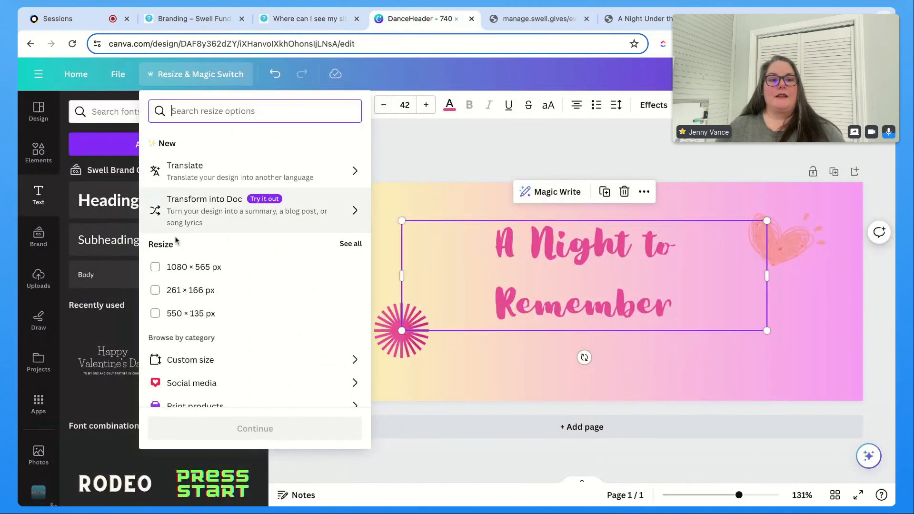
# Step: Resize this design to a custom size of 1080 x 565 px
pyautogui.click(155, 267)
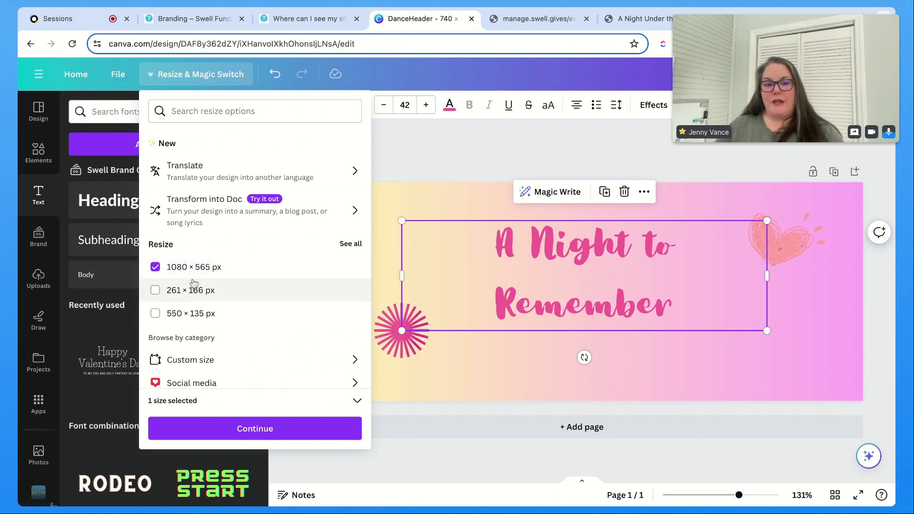
pyautogui.click(205, 360)
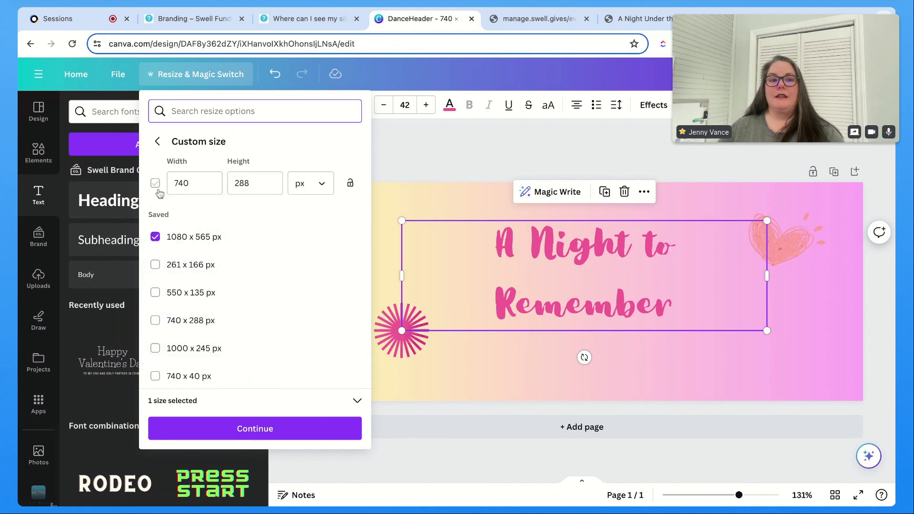
pyautogui.click(188, 189)
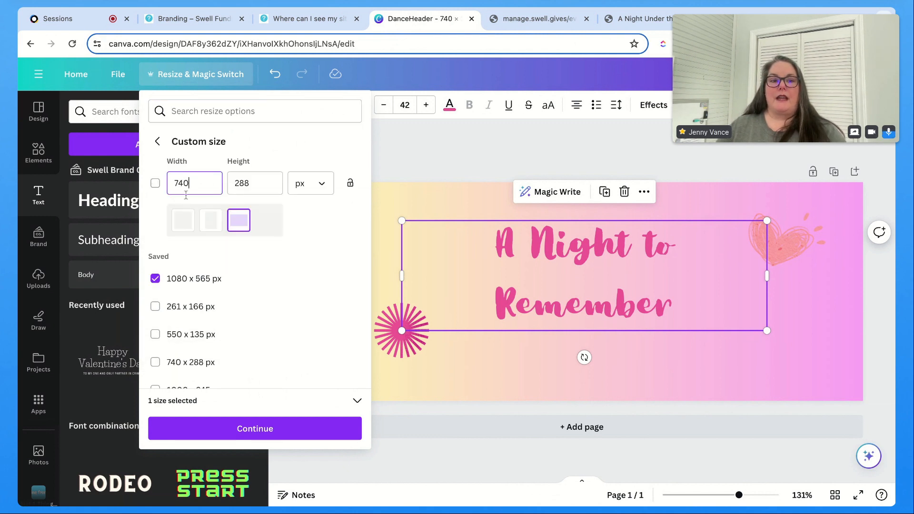
pyautogui.click(200, 188)
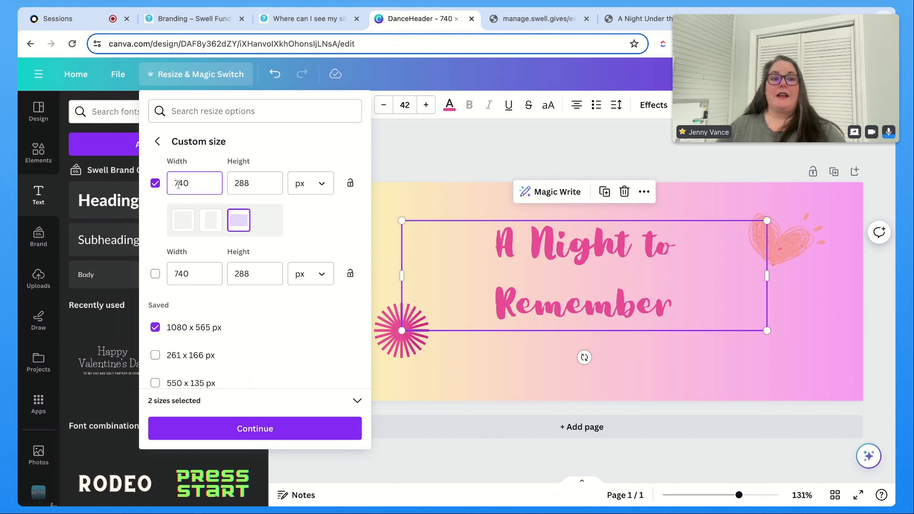
pyautogui.doubleClick(201, 184)
pyautogui.write('10')
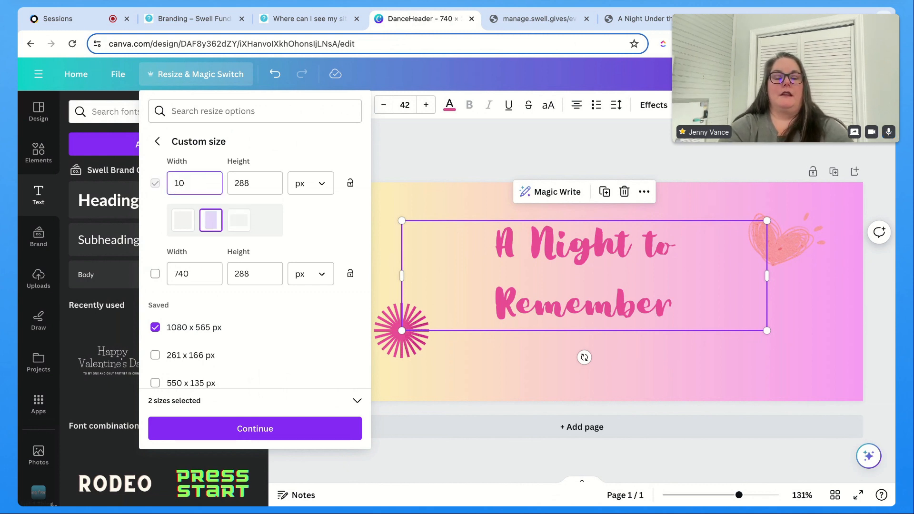
pyautogui.write('80')
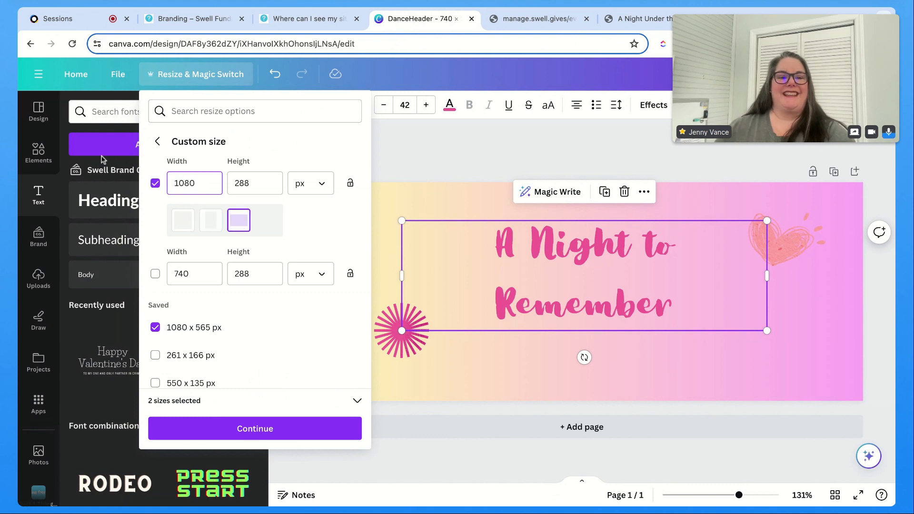
pyautogui.doubleClick(268, 181)
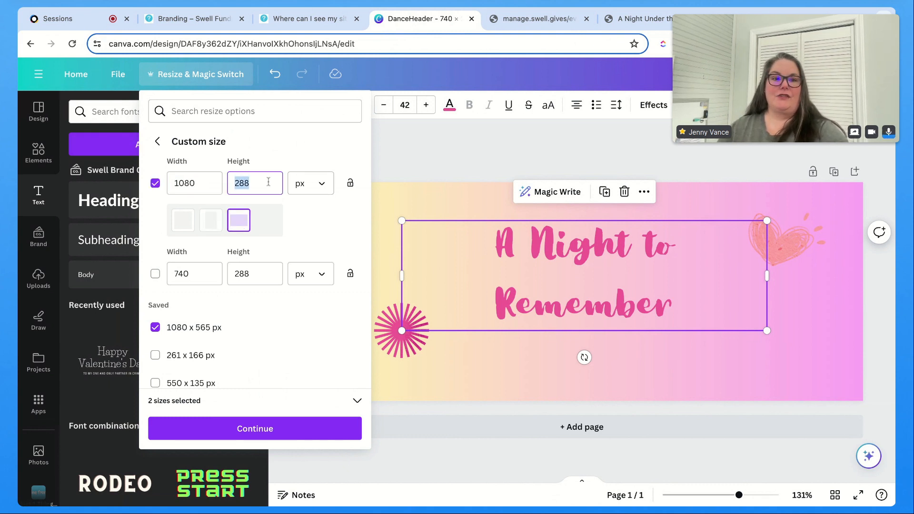
pyautogui.write('565')
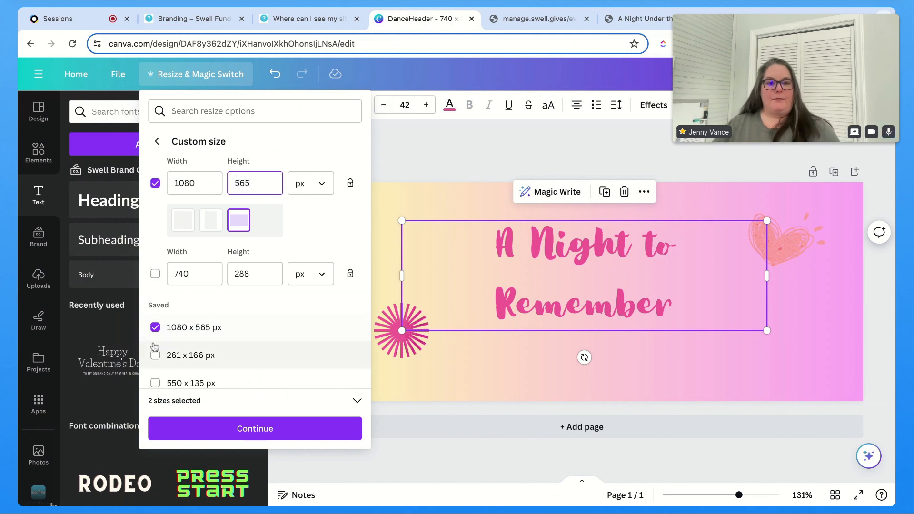
pyautogui.click(156, 327)
pyautogui.click(203, 181)
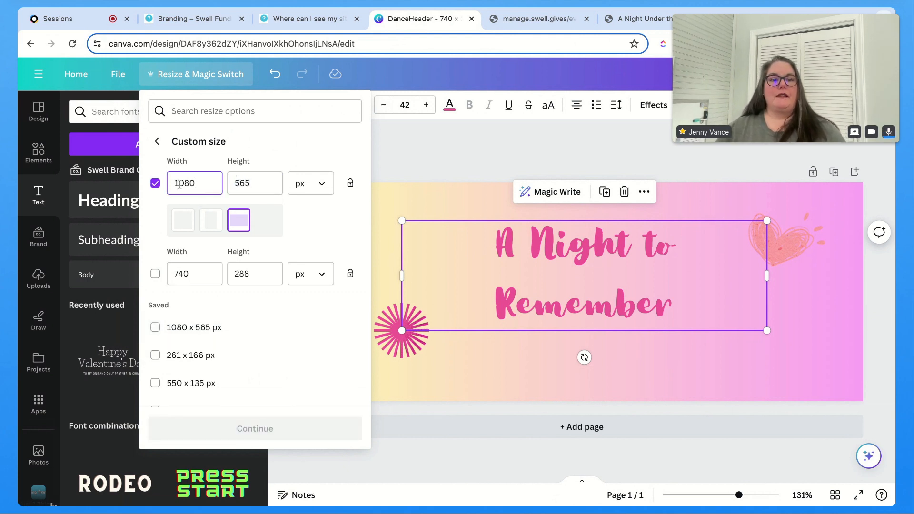
pyautogui.click(155, 183)
pyautogui.click(155, 184)
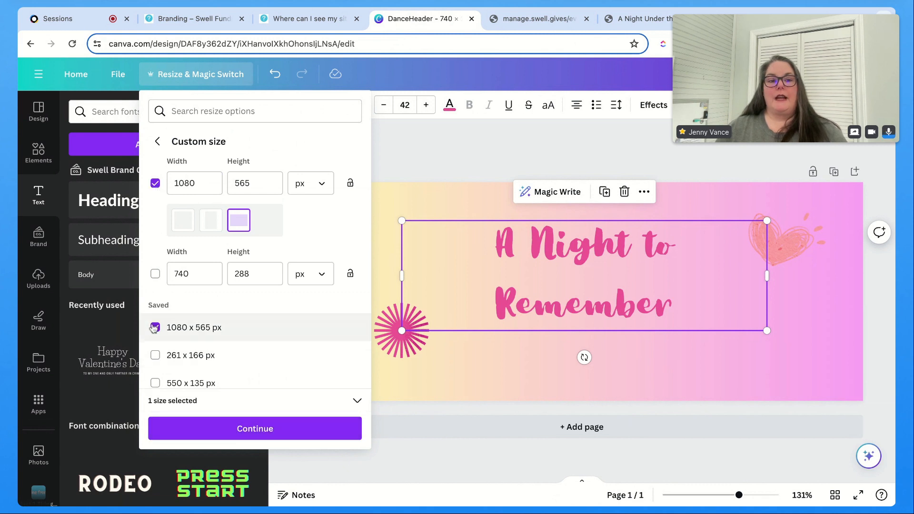
pyautogui.click(192, 428)
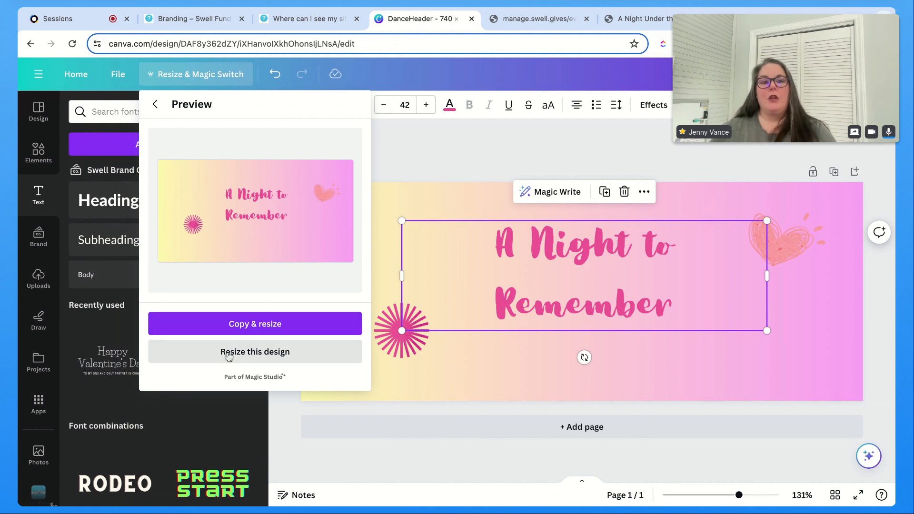
pyautogui.click(295, 357)
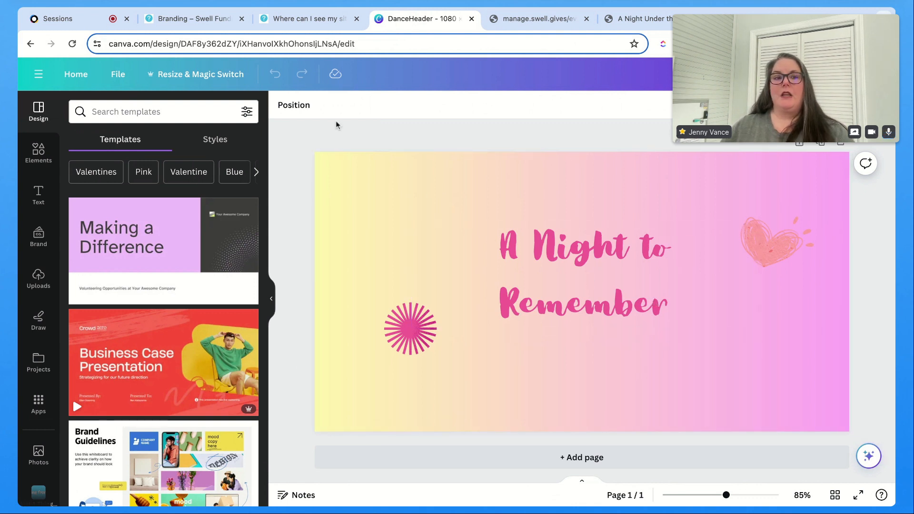
# Step: Copy and resize the design to a custom 740 x 565 px and open the new copy
pyautogui.click(217, 79)
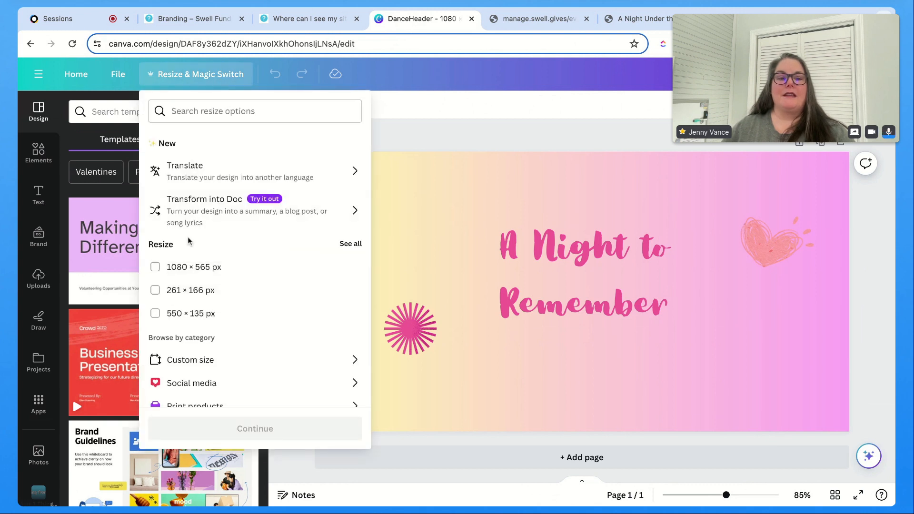
pyautogui.click(184, 115)
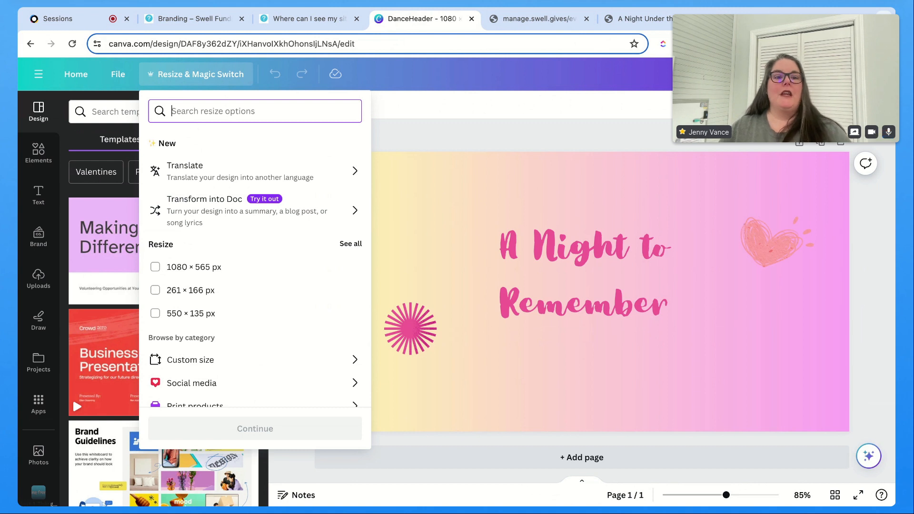
pyautogui.click(162, 360)
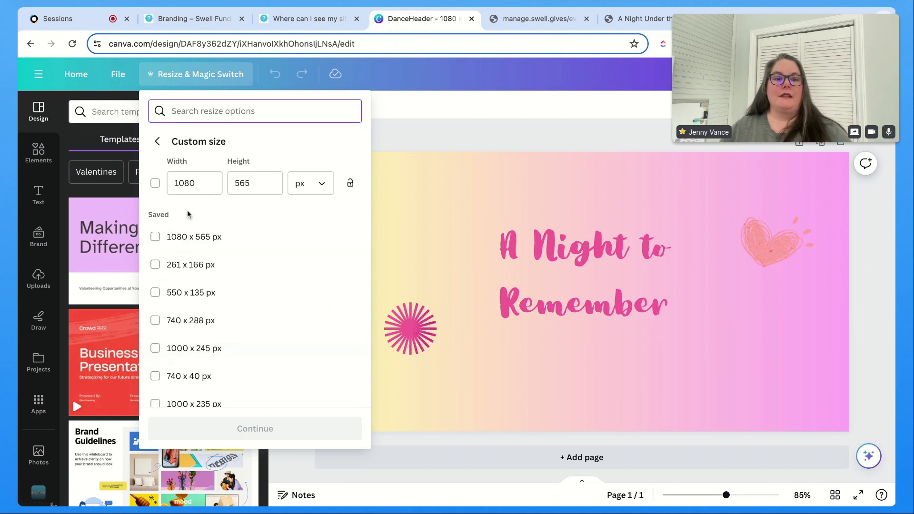
pyautogui.click(197, 183)
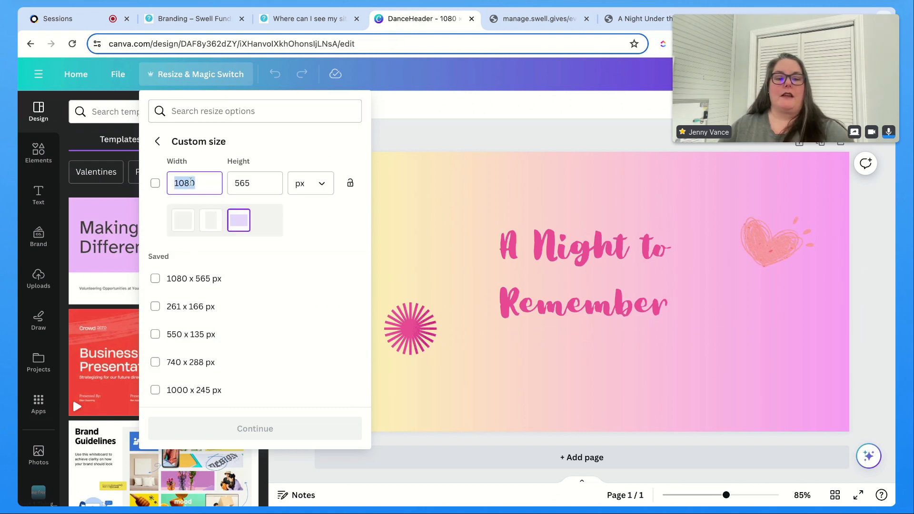
pyautogui.write('750')
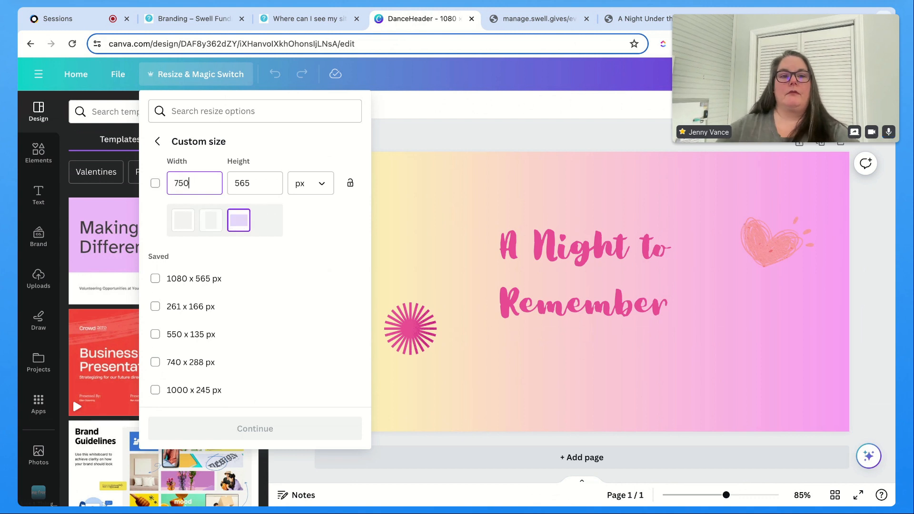
pyautogui.press('BackSpace')
pyautogui.press('BackSpace')
pyautogui.write('40')
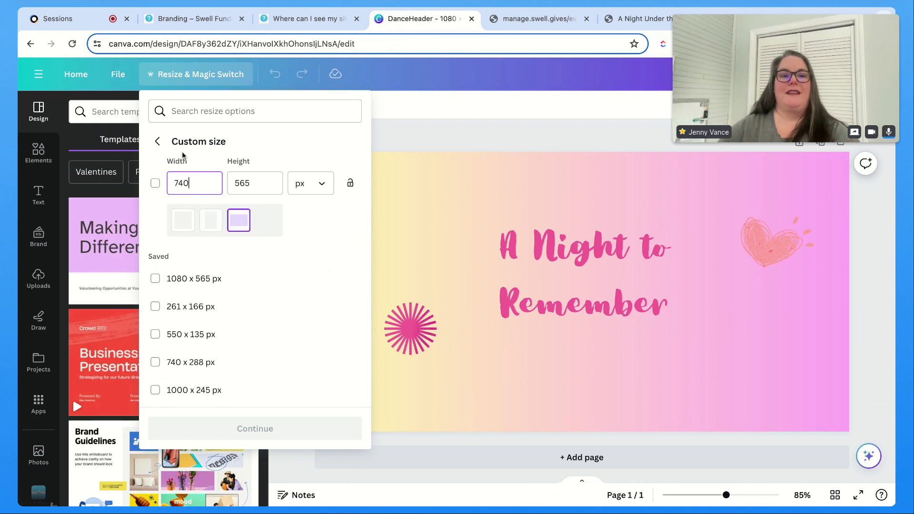
pyautogui.click(158, 367)
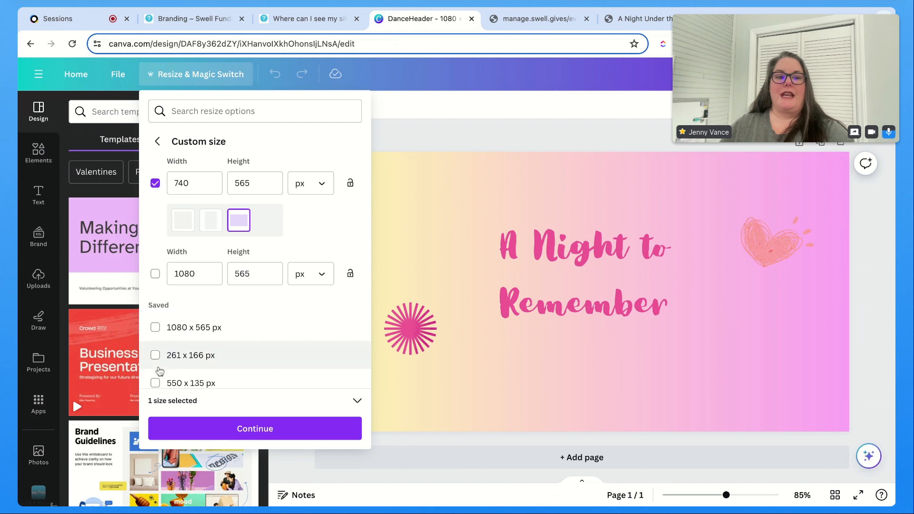
pyautogui.click(233, 437)
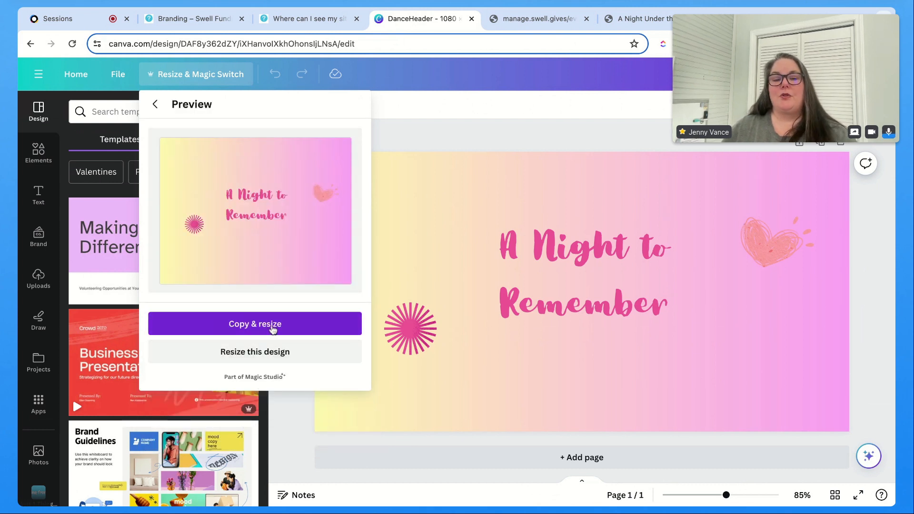
pyautogui.click(273, 327)
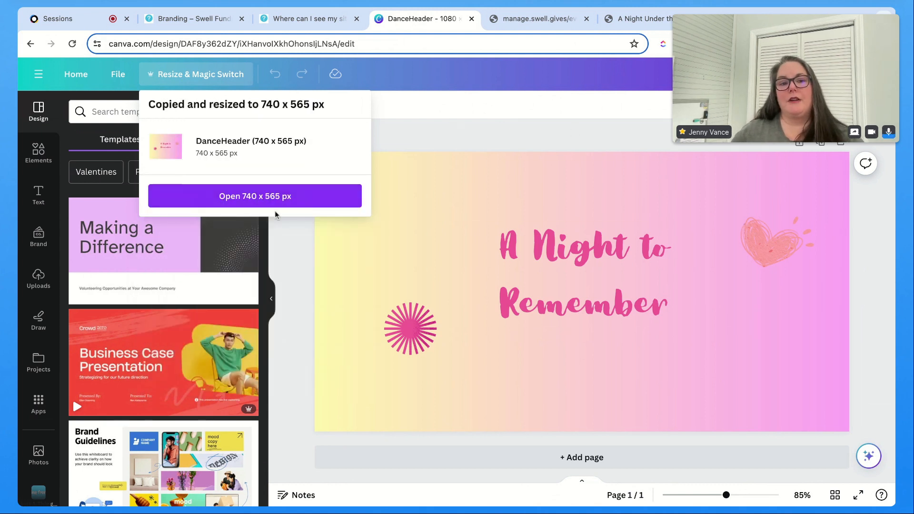
pyautogui.click(256, 197)
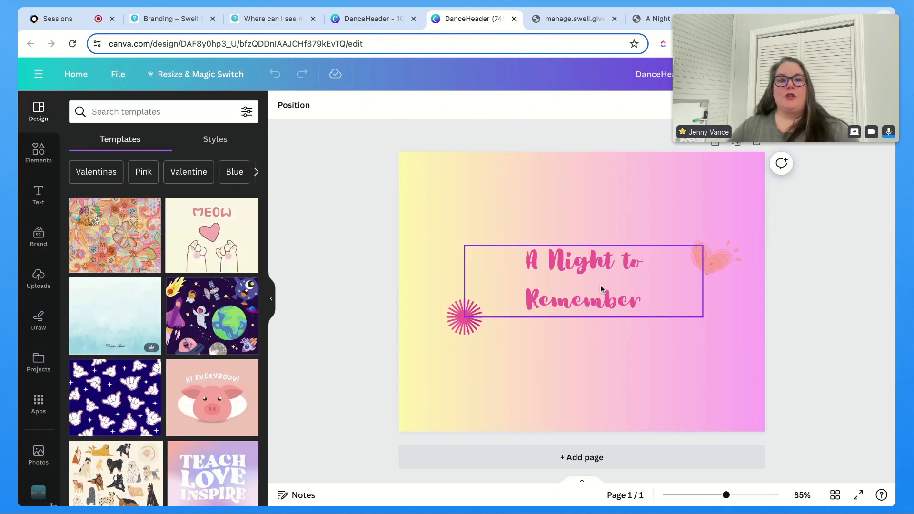
# Step: Rearrange the copy's layout, moving the starburst to the upper left, enlarging the heart and title, and centering the title
pyautogui.moveTo(612, 277); pyautogui.dragTo(618, 358)
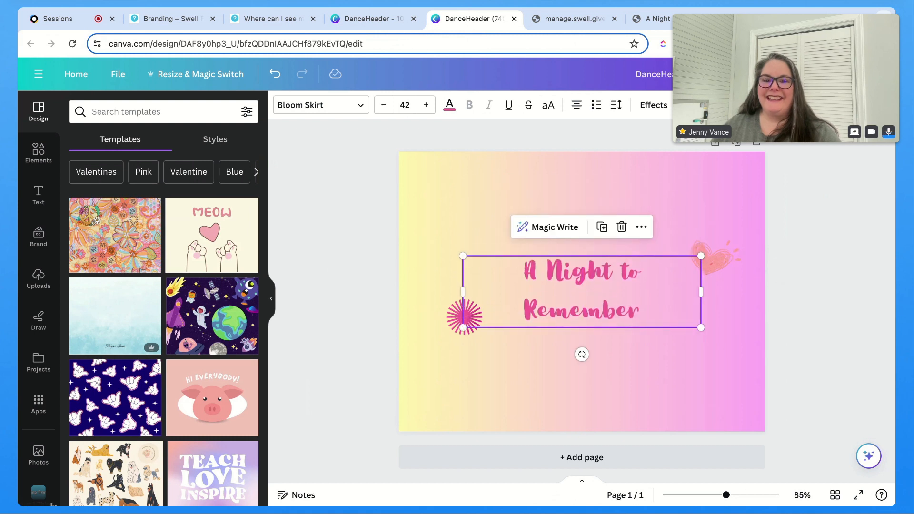
pyautogui.moveTo(464, 318); pyautogui.dragTo(441, 222)
pyautogui.click(463, 325)
pyautogui.moveTo(728, 267); pyautogui.dragTo(746, 280)
pyautogui.click(684, 292)
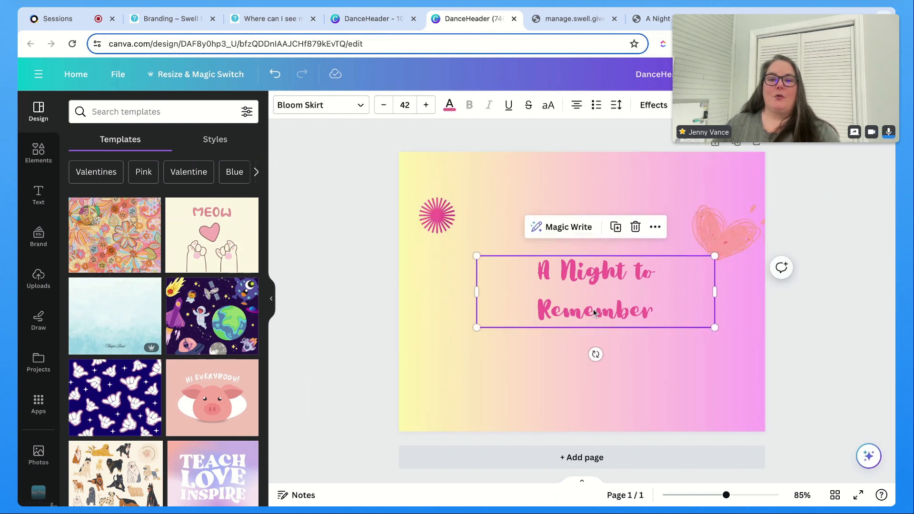
pyautogui.moveTo(685, 292); pyautogui.dragTo(678, 300)
pyautogui.moveTo(469, 337); pyautogui.dragTo(438, 347)
pyautogui.moveTo(611, 336)
pyautogui.mouseDown()
pyautogui.moveTo(633, 335)
pyautogui.moveTo(619, 336)
pyautogui.mouseUp()
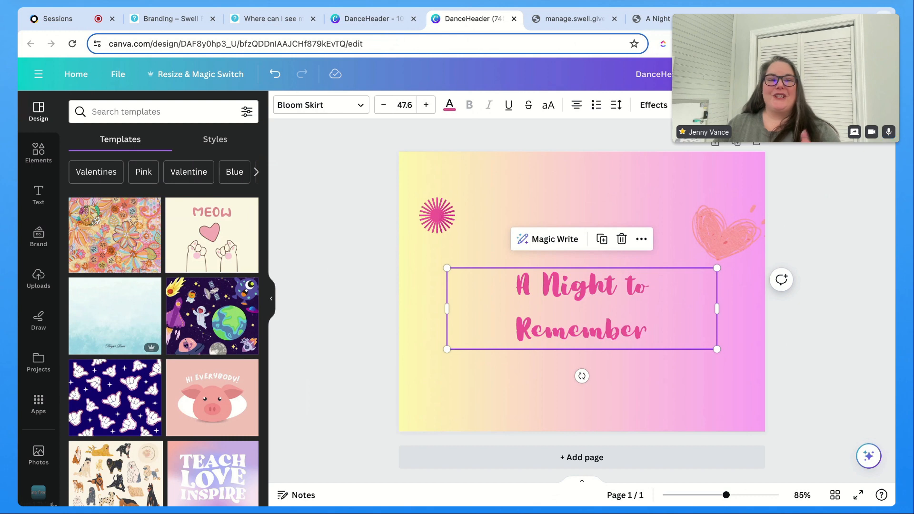
# Step: Close both header design tabs and return to the branding images article
pyautogui.click(369, 18)
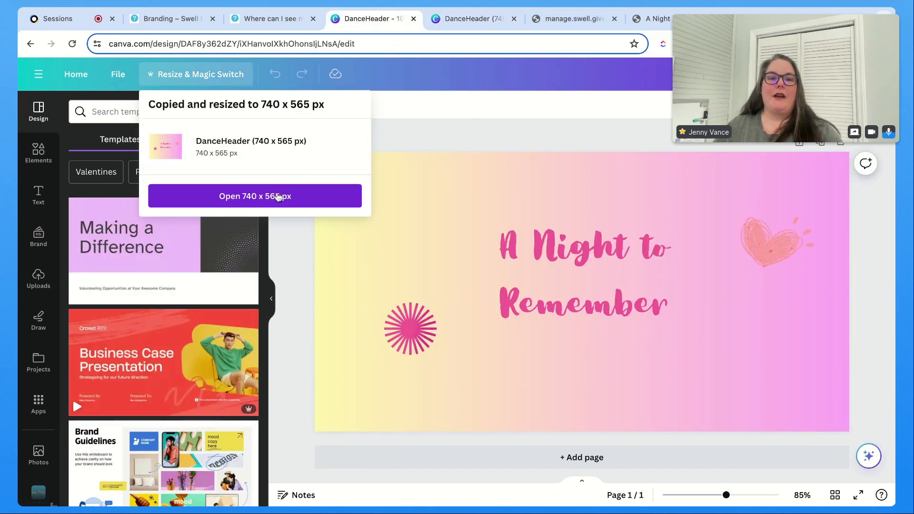
pyautogui.click(493, 141)
pyautogui.click(413, 18)
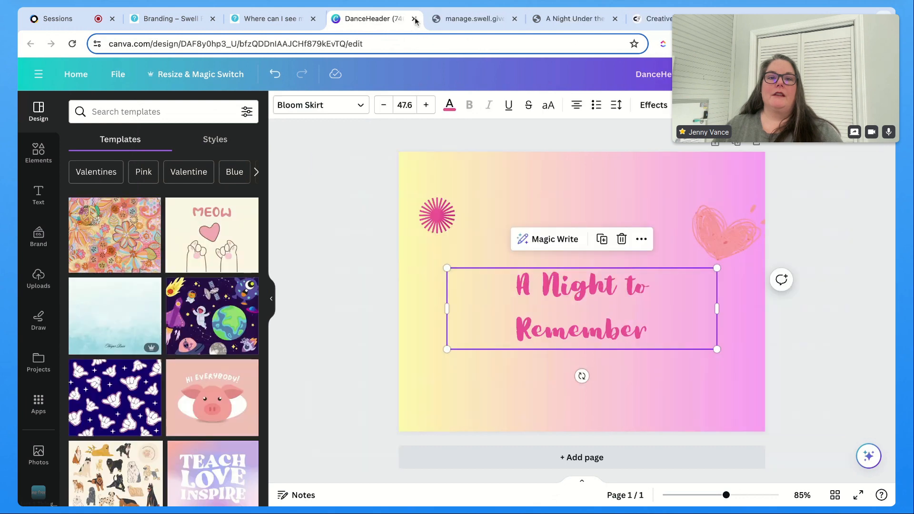
pyautogui.click(413, 18)
pyautogui.click(246, 14)
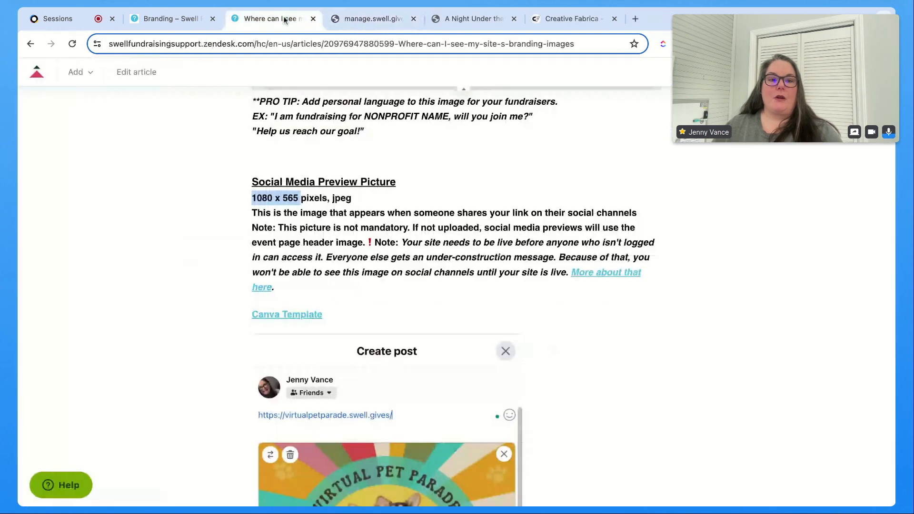
# Step: Open the event page header Canva template from the branding article as a new design
pyautogui.scroll(12, 301, 267)
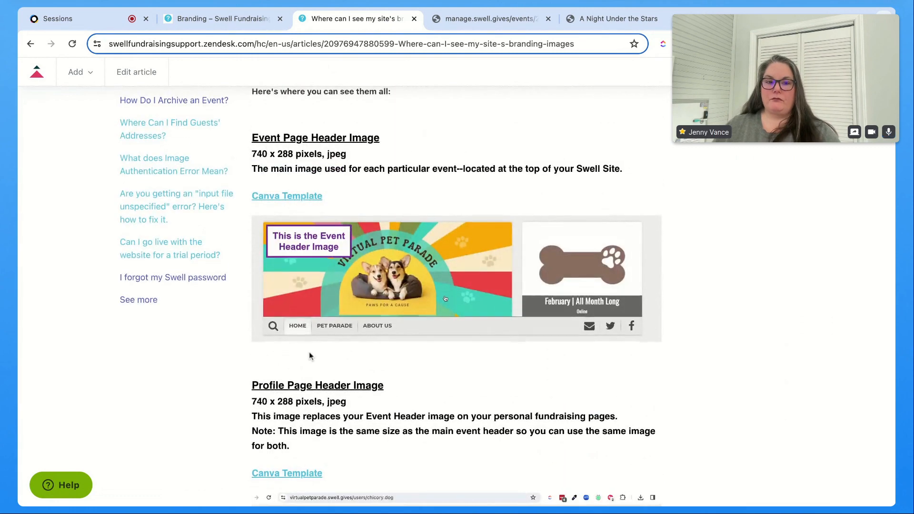
pyautogui.scroll(3, 310, 353)
pyautogui.click(303, 308)
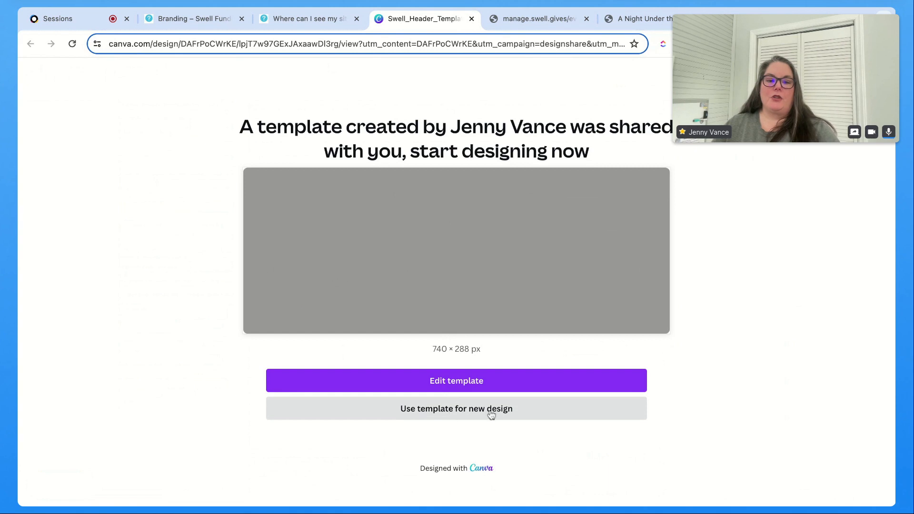
pyautogui.click(469, 416)
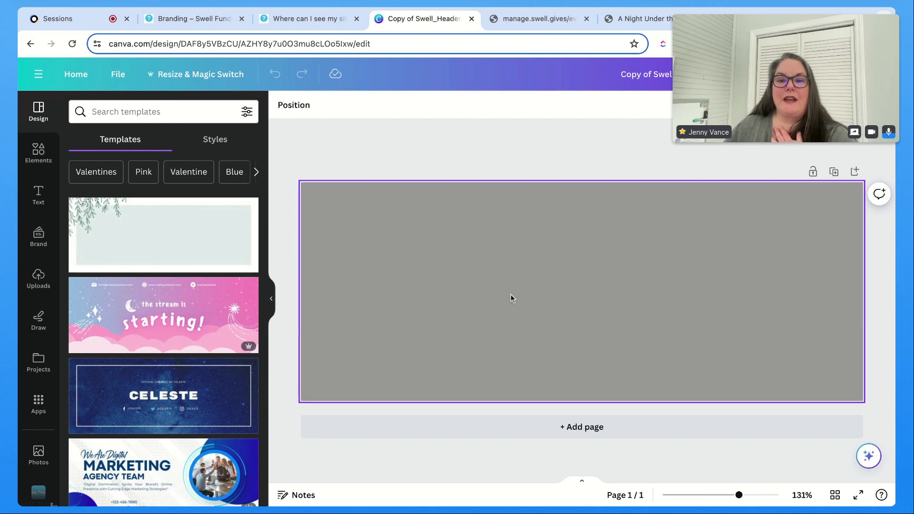
# Step: Search templates for cartoon hearts and clouds and apply the Purple Clouds Gamer Girl Twitch Banner template
pyautogui.scroll(-5, 140, 310)
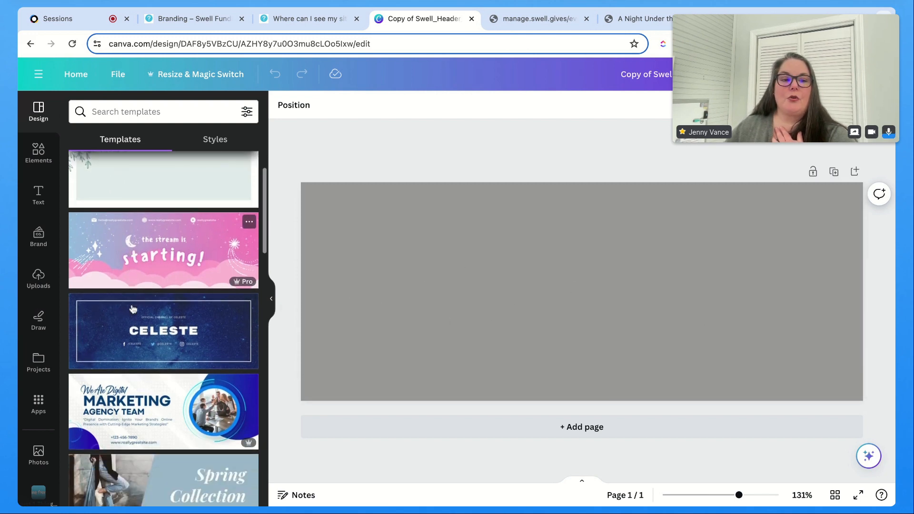
pyautogui.scroll(-10, 145, 311)
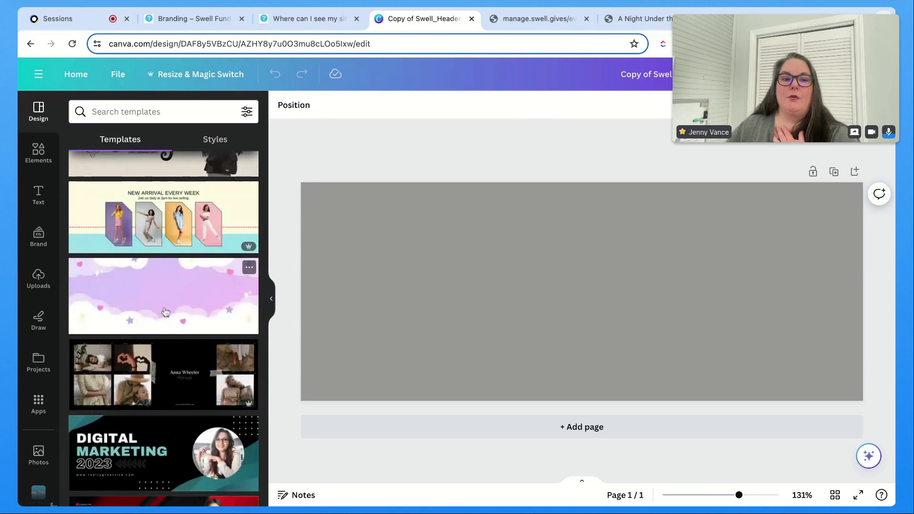
pyautogui.scroll(-1, 159, 164)
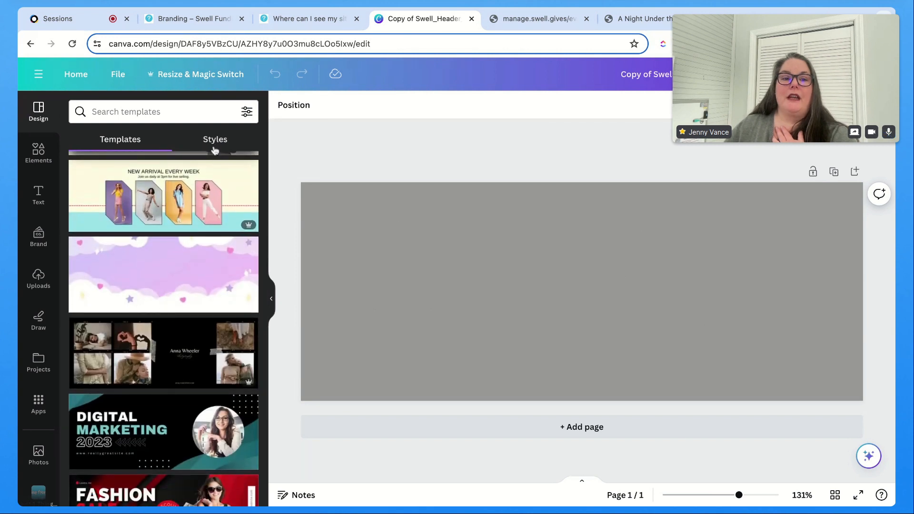
pyautogui.scroll(4, 167, 199)
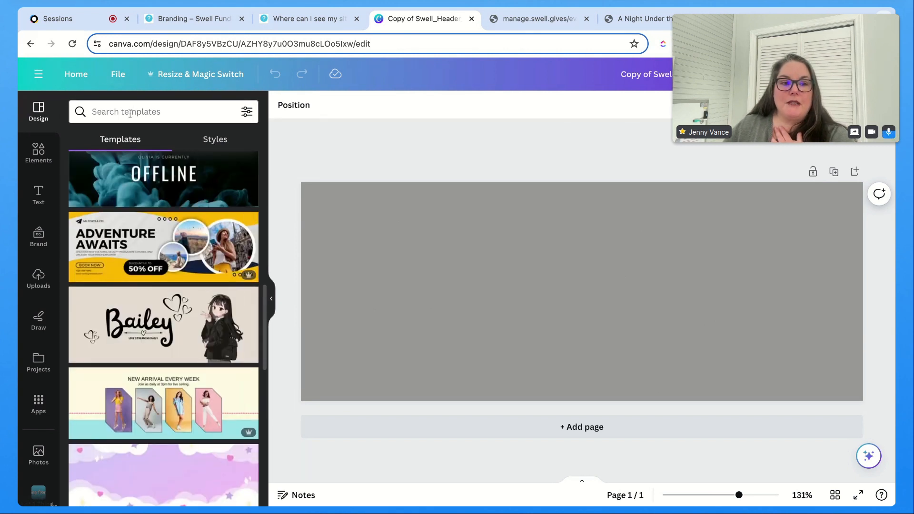
pyautogui.click(131, 114)
pyautogui.write('he')
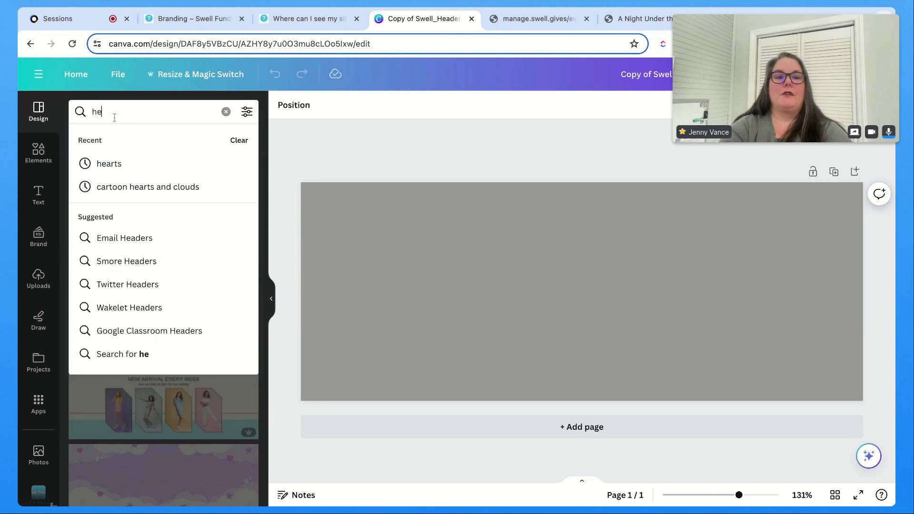
pyautogui.write('arts')
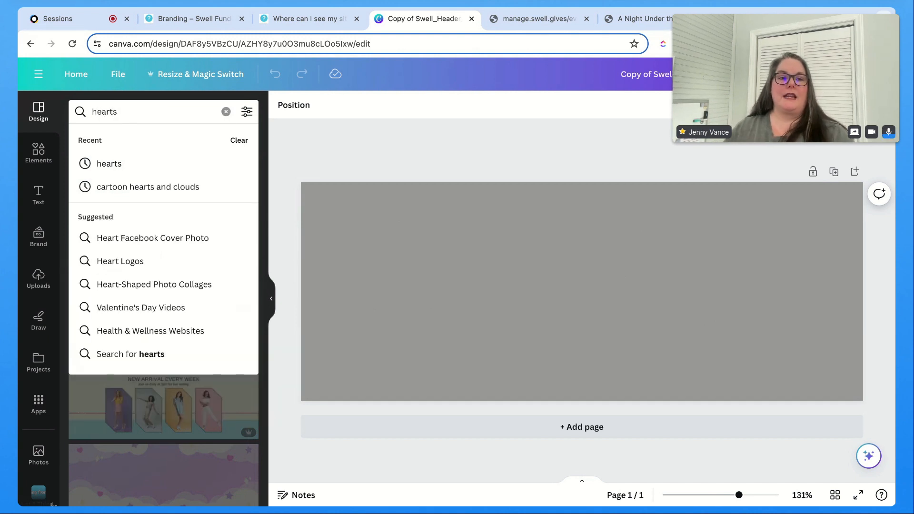
pyautogui.click(137, 196)
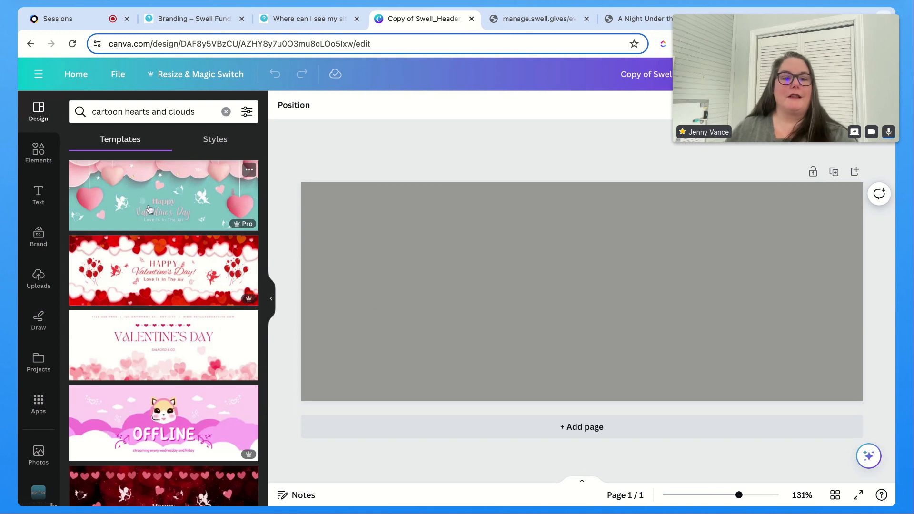
pyautogui.scroll(-3, 195, 340)
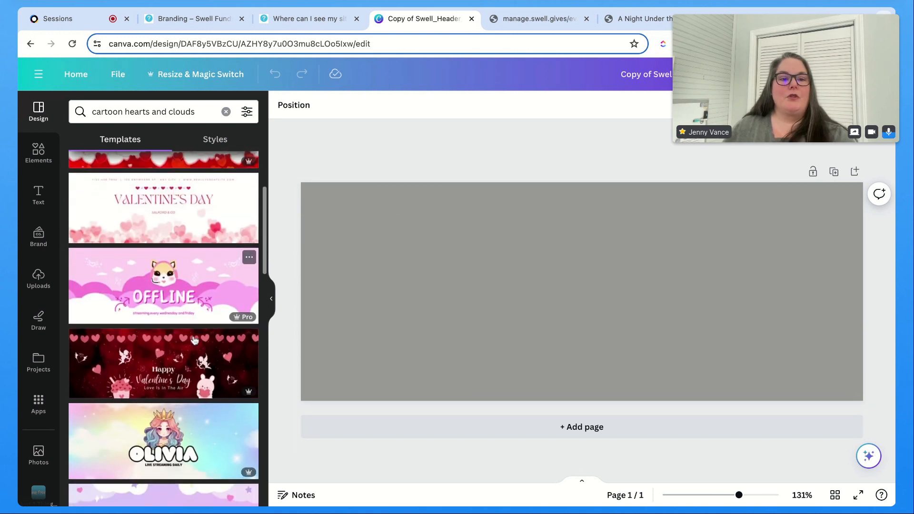
pyautogui.scroll(-4, 195, 339)
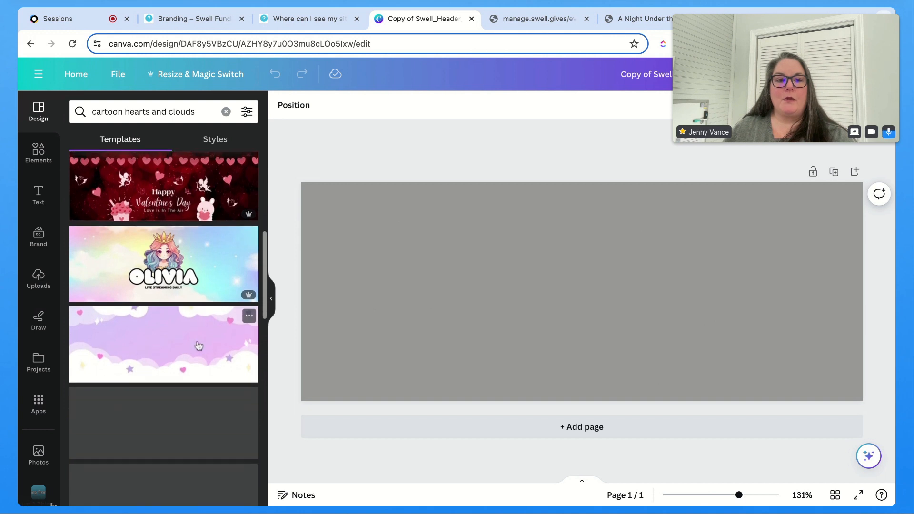
pyautogui.click(199, 346)
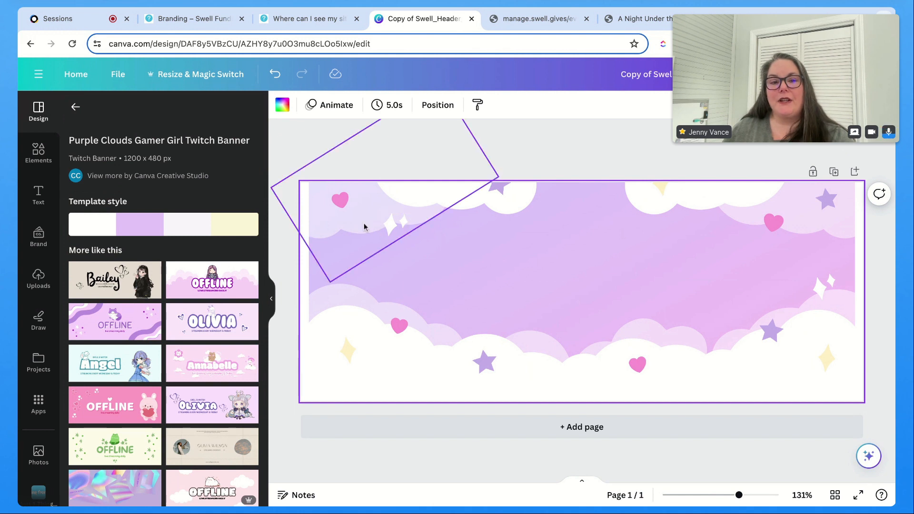
# Step: Align the star in the upper-right corner to the page's right edge
pyautogui.click(342, 208)
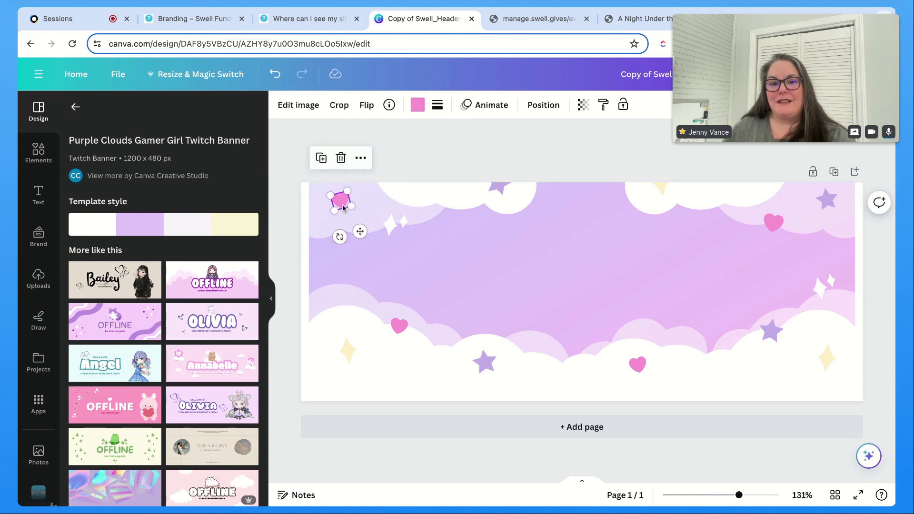
pyautogui.click(391, 229)
pyautogui.click(495, 192)
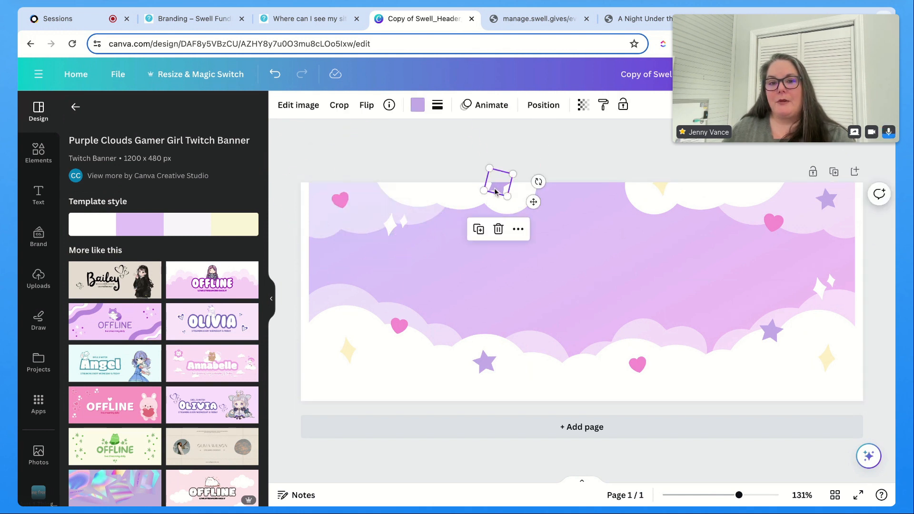
pyautogui.click(661, 188)
pyautogui.click(774, 222)
pyautogui.click(829, 199)
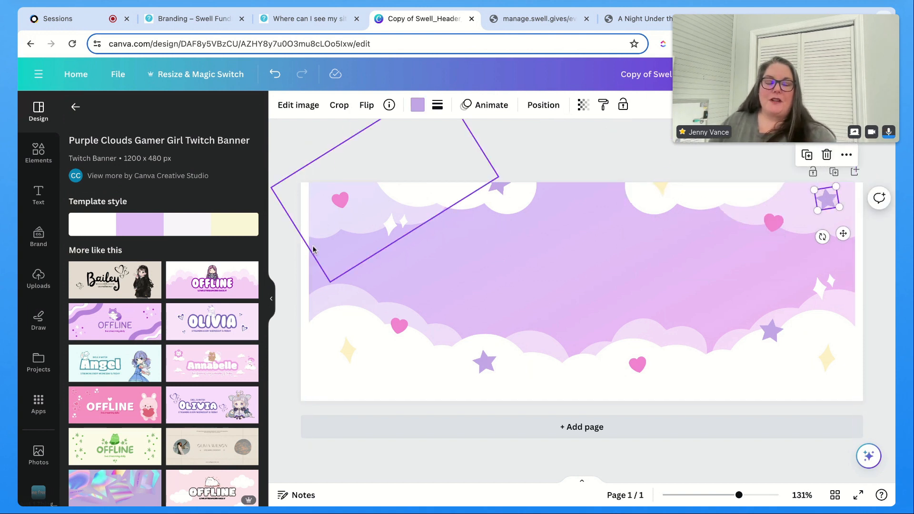
pyautogui.click(544, 105)
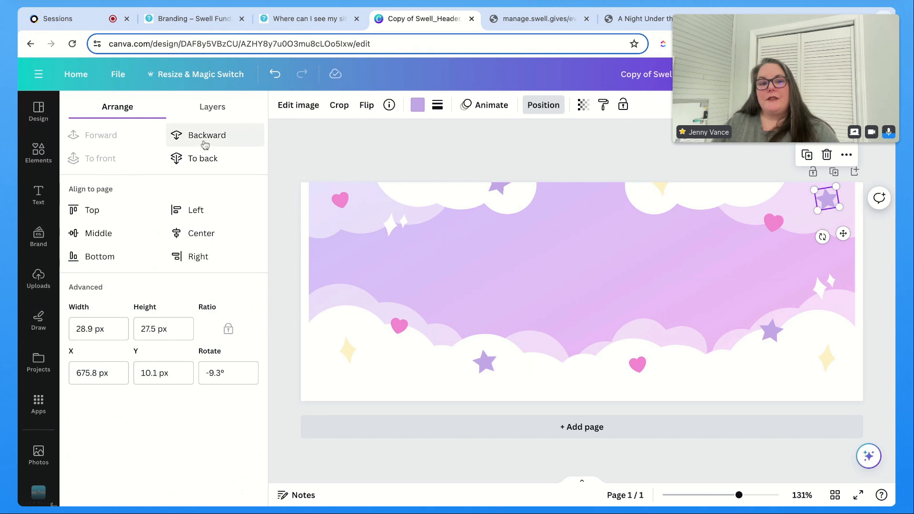
pyautogui.click(194, 216)
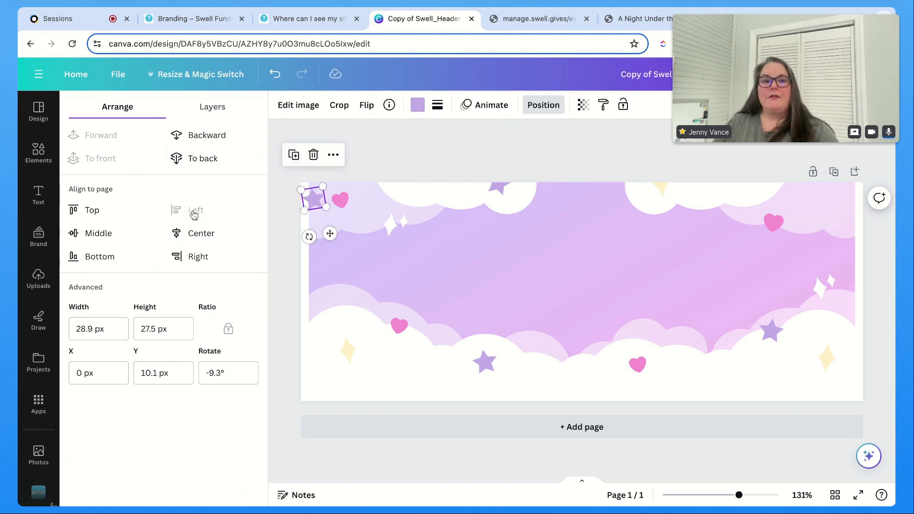
pyautogui.click(193, 258)
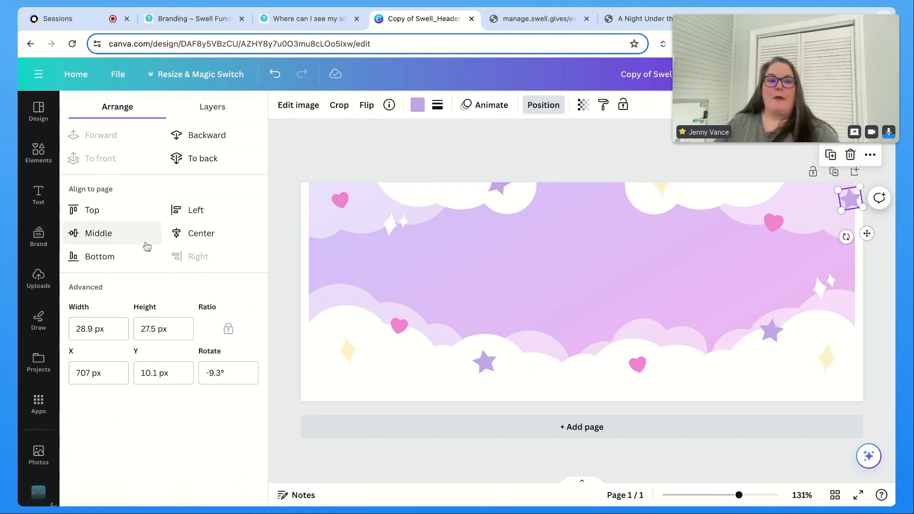
# Step: Nudge the lower cloud group slightly up and to the left
pyautogui.click(209, 109)
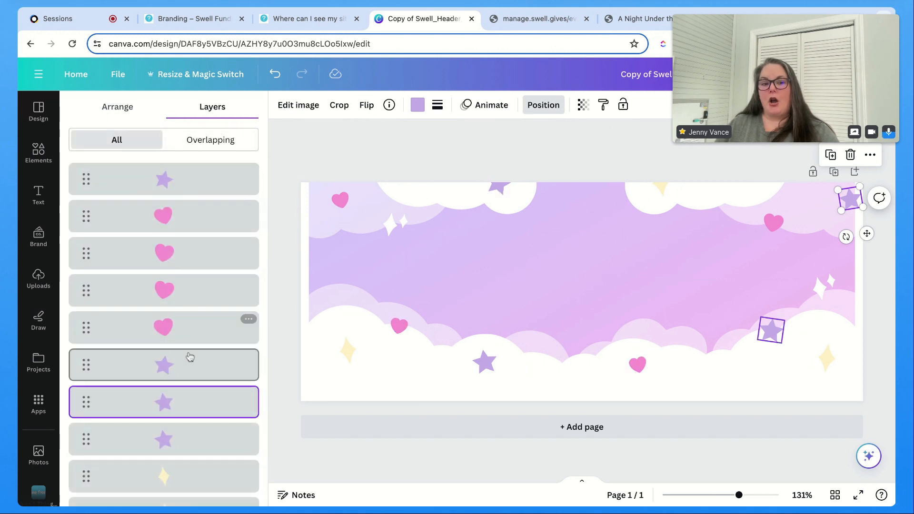
pyautogui.scroll(-5, 219, 443)
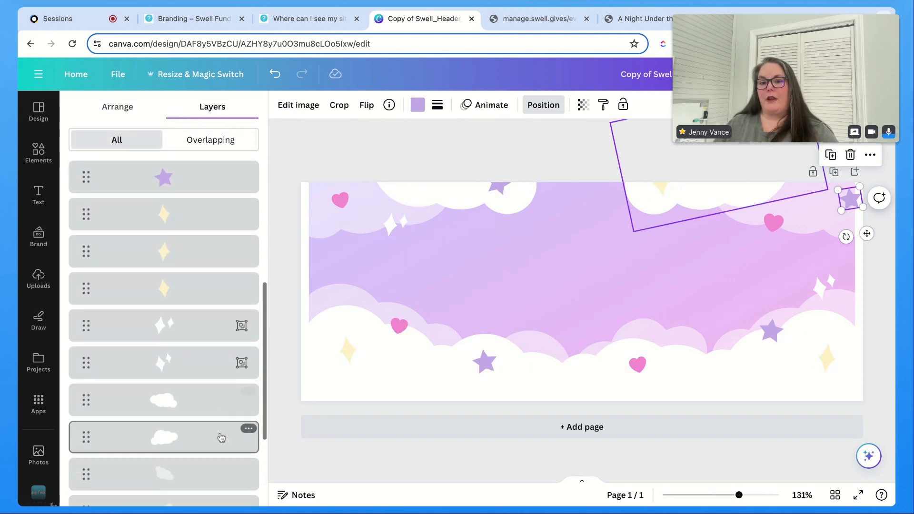
pyautogui.click(507, 335)
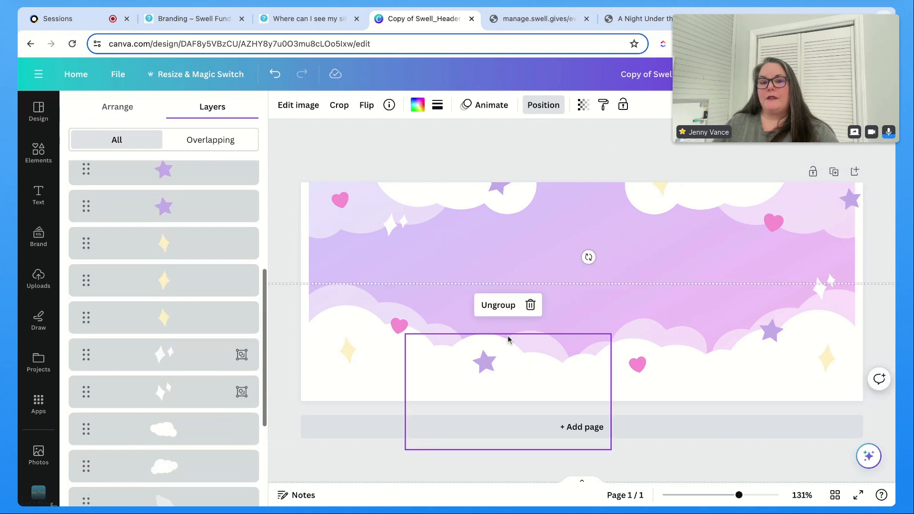
pyautogui.doubleClick(508, 335)
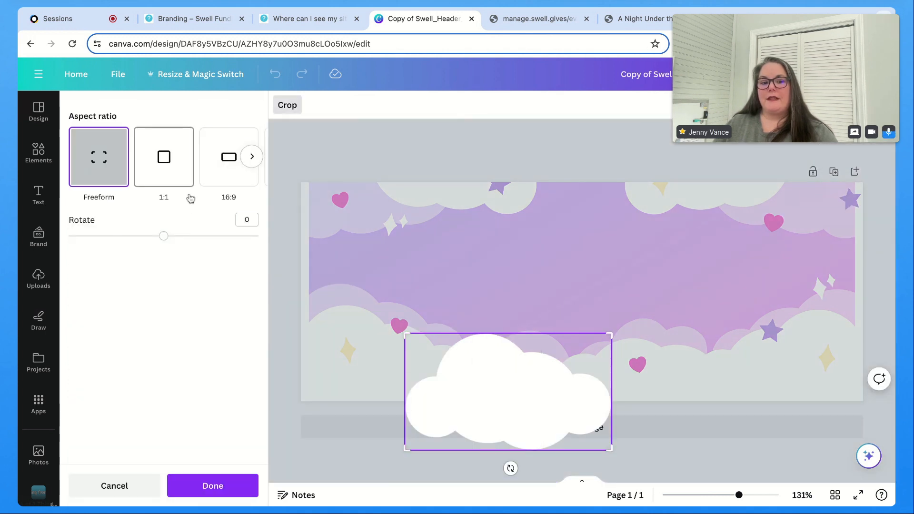
pyautogui.click(512, 393)
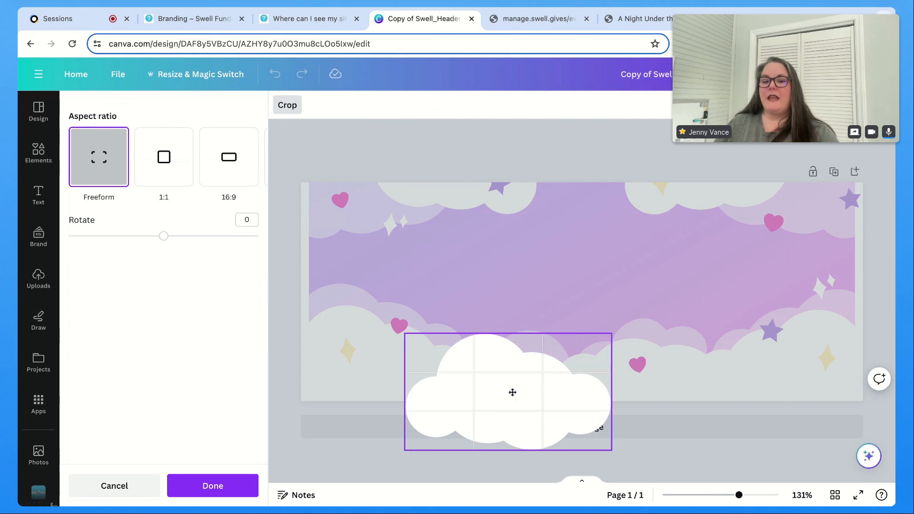
pyautogui.click(562, 256)
pyautogui.moveTo(467, 378)
pyautogui.mouseDown()
pyautogui.moveTo(479, 336)
pyautogui.moveTo(497, 317)
pyautogui.moveTo(467, 377)
pyautogui.moveTo(467, 357)
pyautogui.moveTo(445, 334)
pyautogui.moveTo(469, 369)
pyautogui.moveTo(479, 358)
pyautogui.moveTo(444, 351)
pyautogui.moveTo(475, 356)
pyautogui.moveTo(462, 368)
pyautogui.mouseUp()
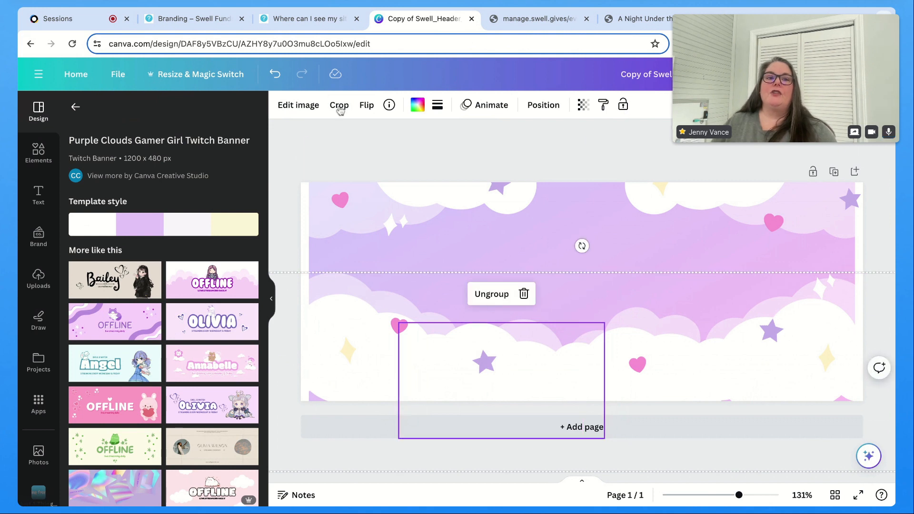
# Step: Enlarge the gradient background from its upper-left corner so it covers the whole page
pyautogui.click(502, 254)
pyautogui.moveTo(502, 250); pyautogui.dragTo(500, 254)
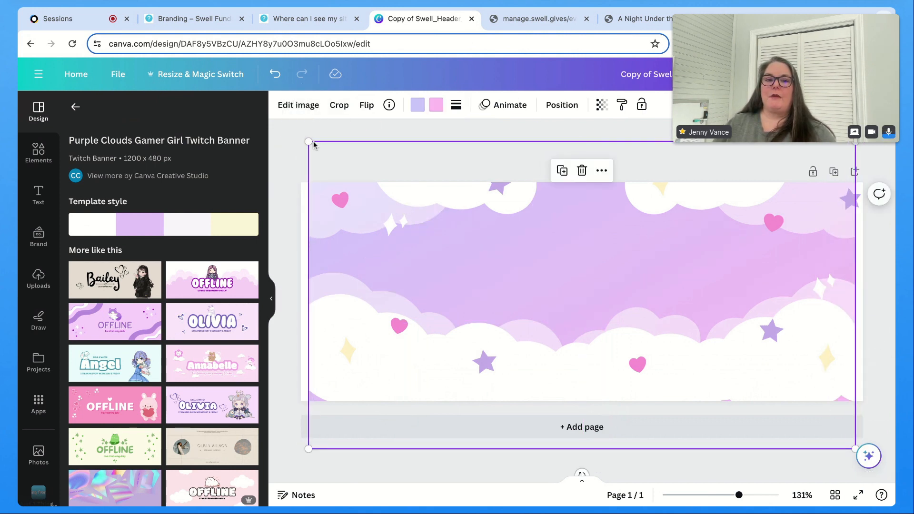
pyautogui.moveTo(308, 142); pyautogui.dragTo(289, 130)
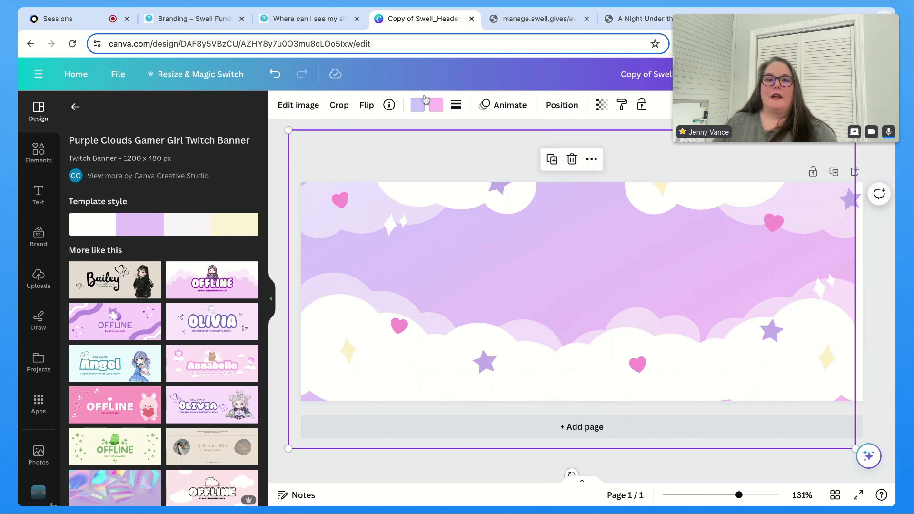
# Step: Compare with the existing event header on the Swell branding page and return to the design
pyautogui.click(638, 20)
pyautogui.click(539, 21)
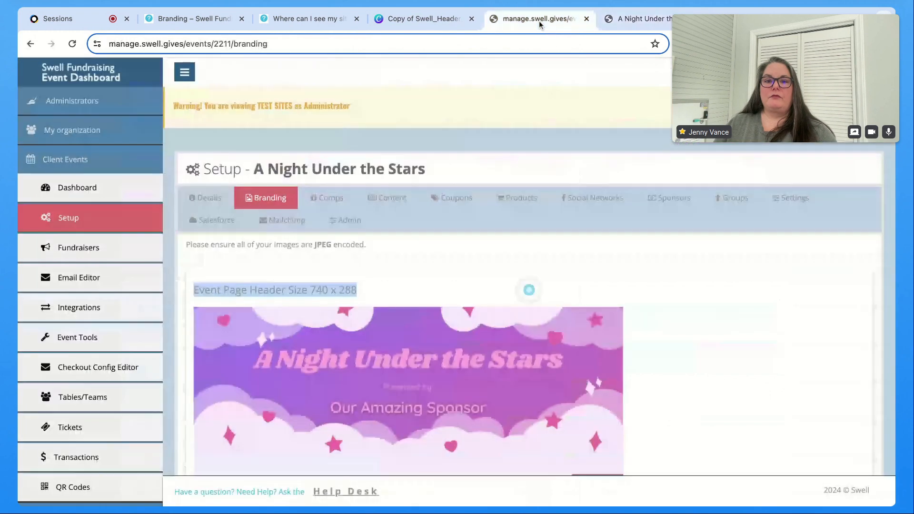
pyautogui.click(638, 19)
pyautogui.click(421, 22)
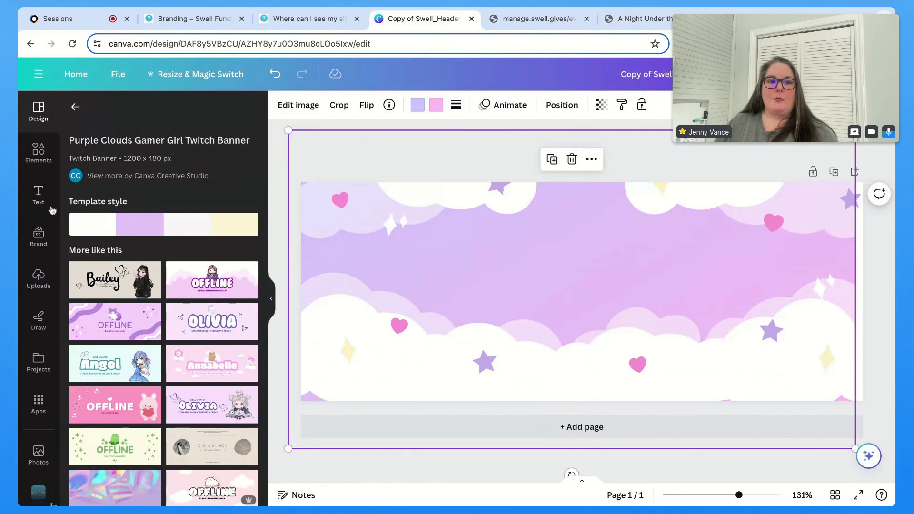
# Step: Add a heading reading "Night Under the Stars" across the middle of the banner
pyautogui.click(38, 197)
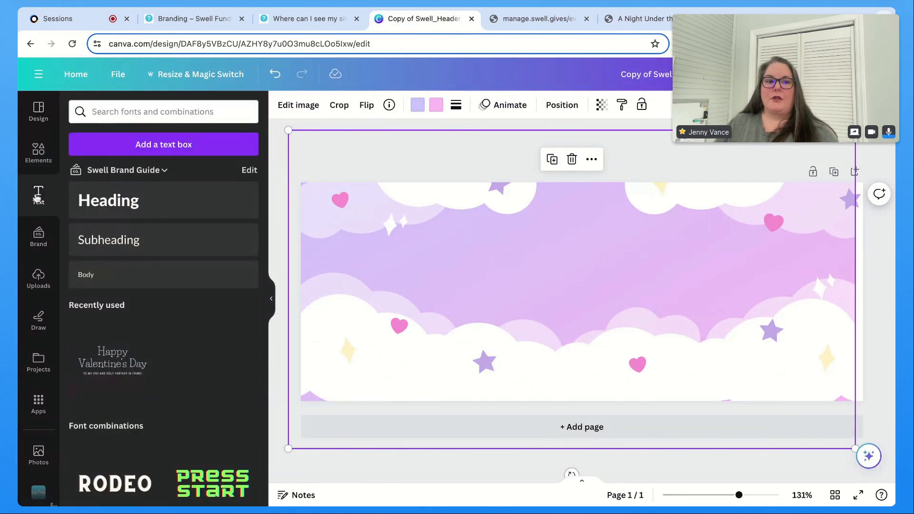
pyautogui.moveTo(119, 205); pyautogui.dragTo(584, 266)
pyautogui.click(583, 267)
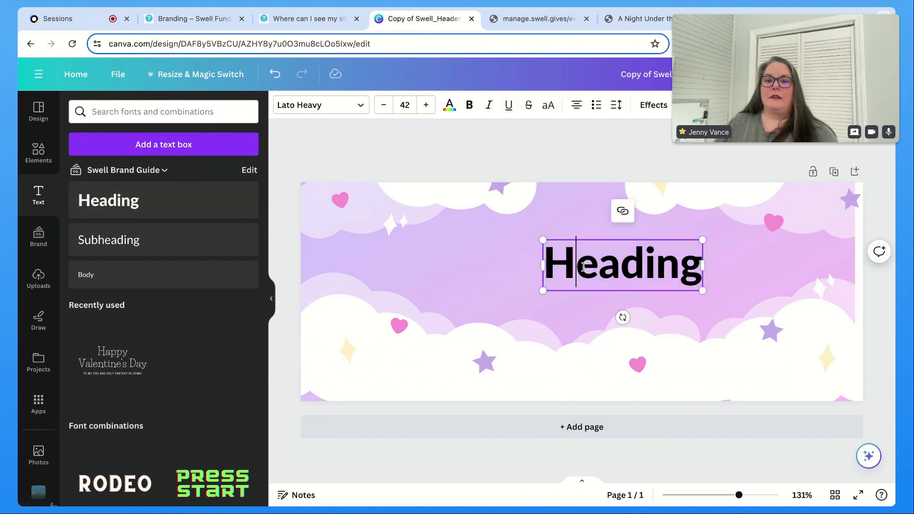
pyautogui.moveTo(698, 269); pyautogui.dragTo(550, 267)
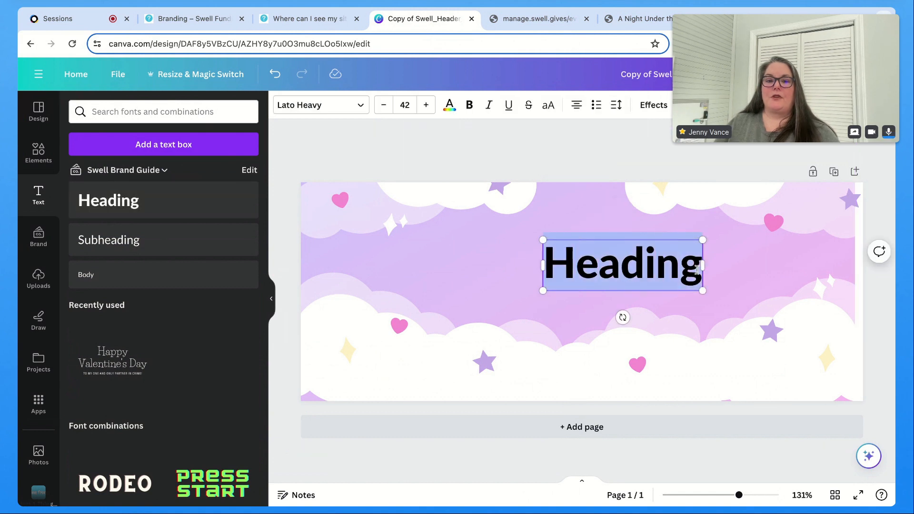
pyautogui.write('N')
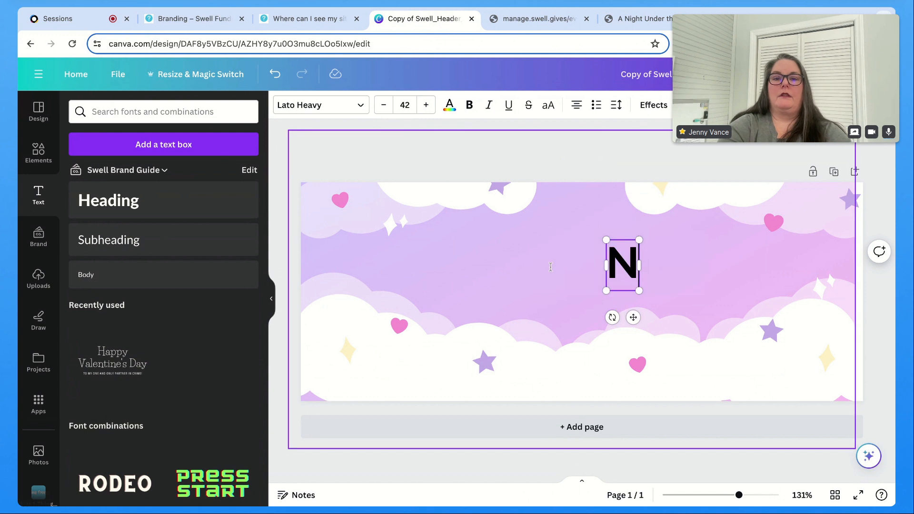
pyautogui.write('ight Under the Stars')
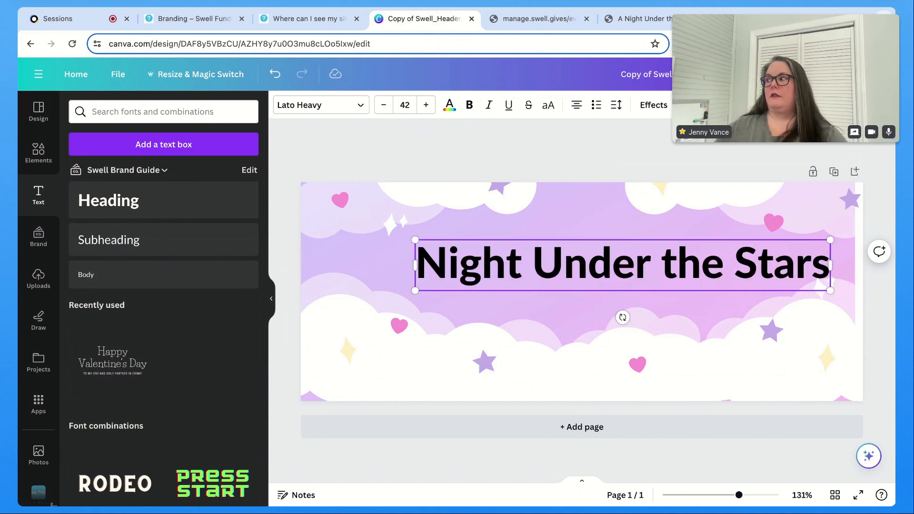
pyautogui.click(608, 221)
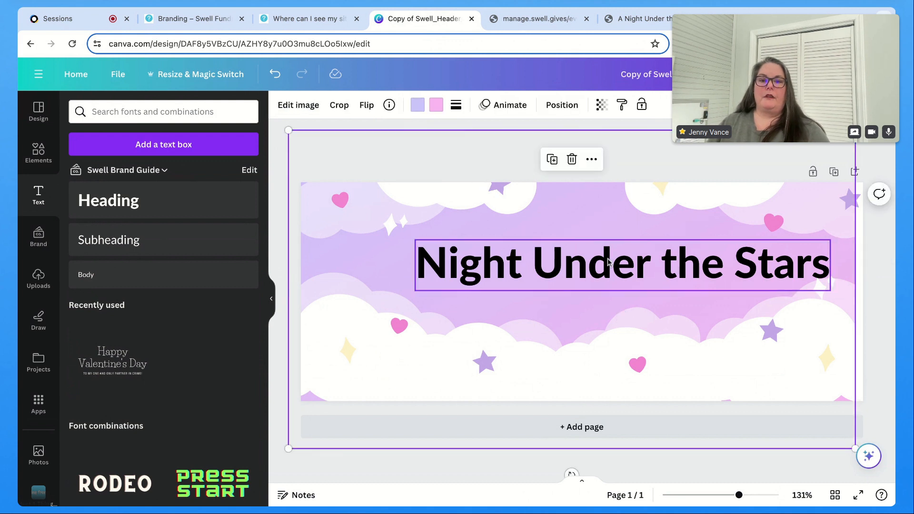
# Step: Shift the heading slightly left and change its font to Parisienne
pyautogui.moveTo(640, 257); pyautogui.dragTo(607, 259)
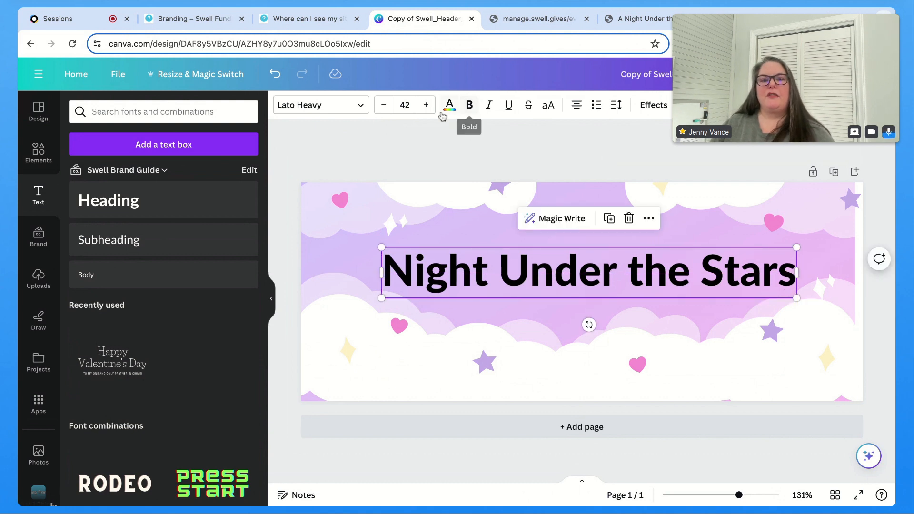
pyautogui.click(328, 105)
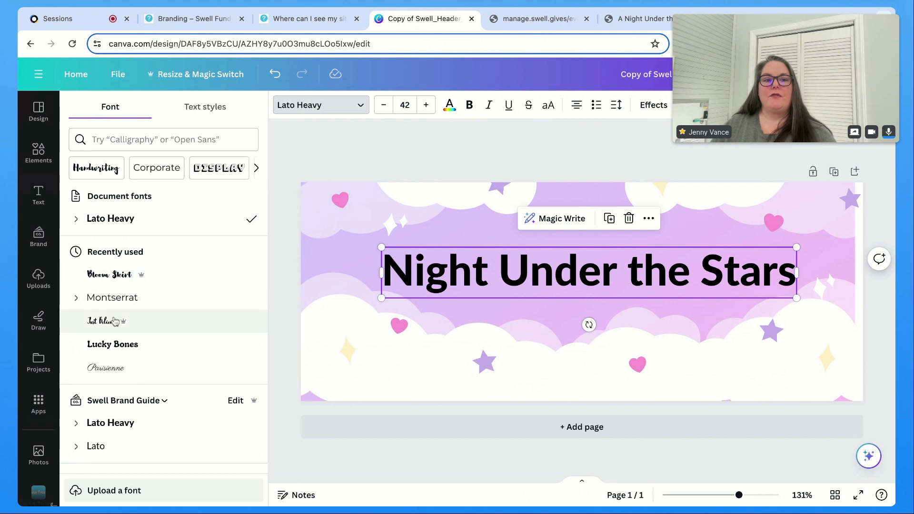
pyautogui.click(106, 369)
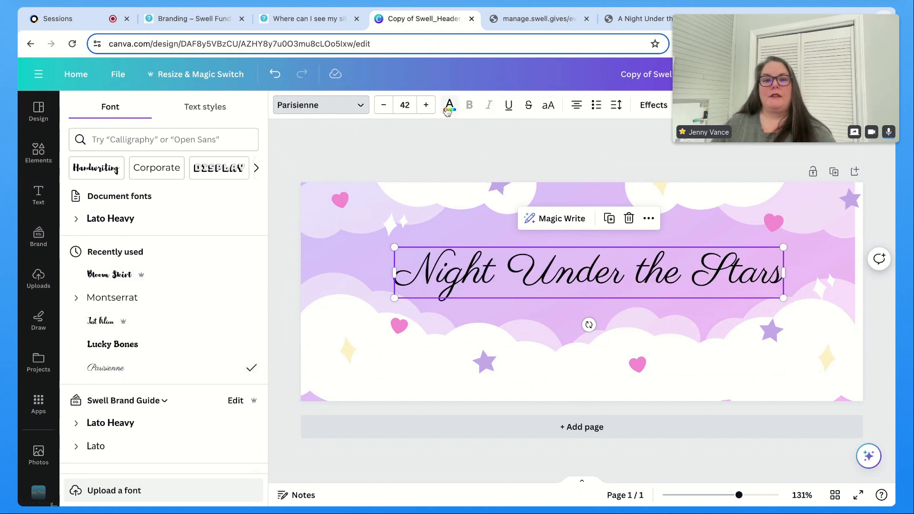
# Step: Increase the heading's font size to 47
pyautogui.click(427, 110)
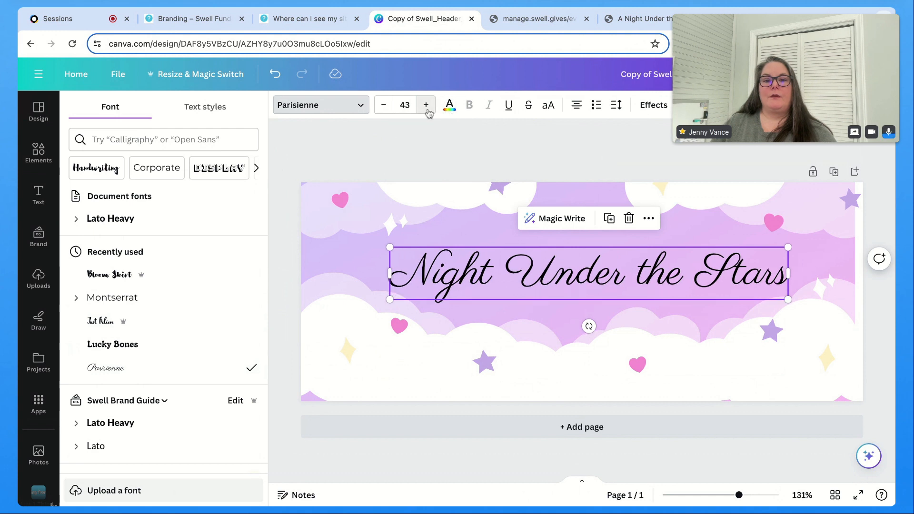
pyautogui.click(427, 111)
pyautogui.click(428, 112)
pyautogui.click(426, 110)
pyautogui.click(426, 110)
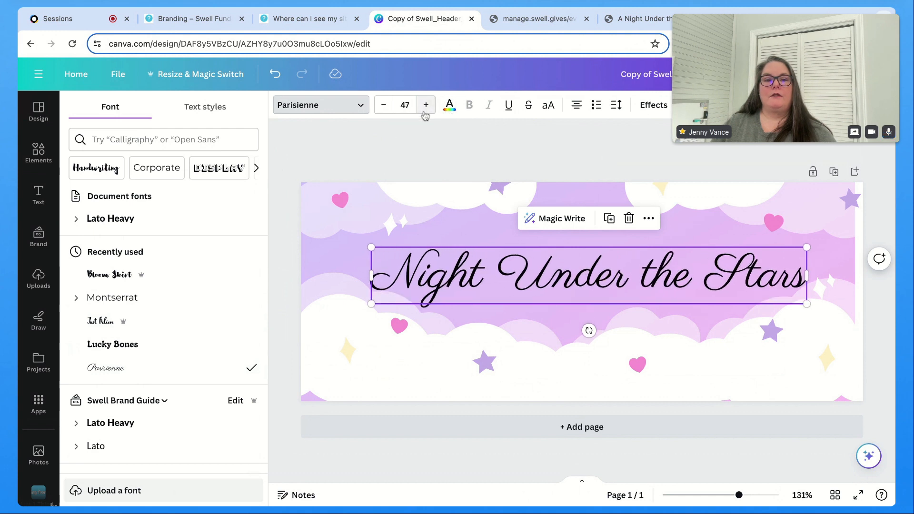
pyautogui.click(312, 108)
# Step: Set the heading's text colour to Purple #8c52ff
pyautogui.click(449, 106)
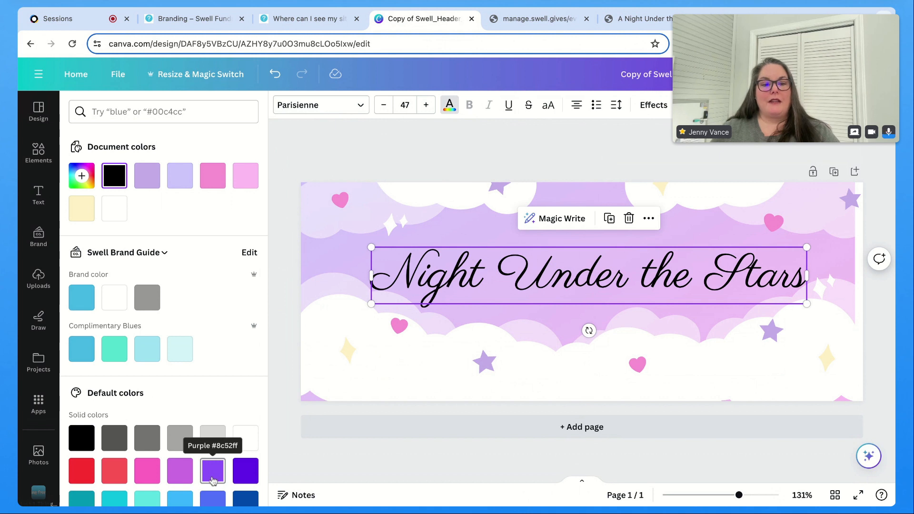
pyautogui.click(181, 470)
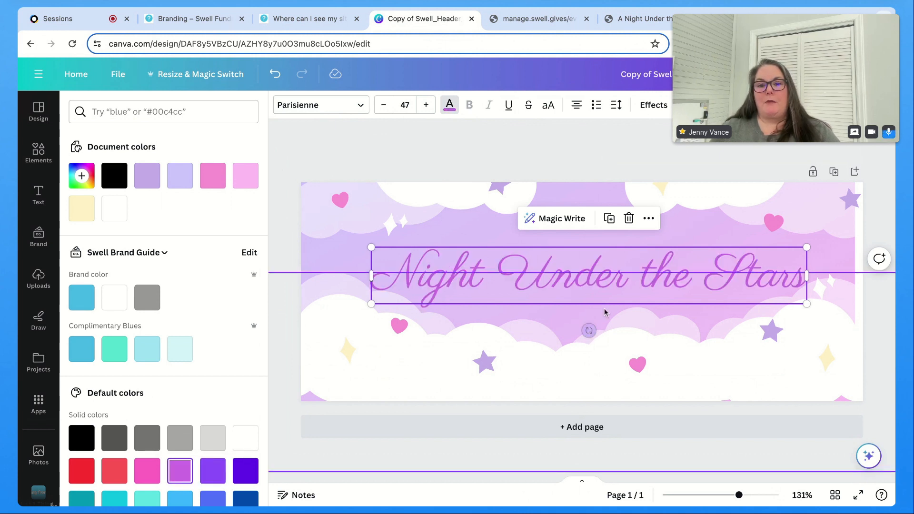
pyautogui.scroll(-2, 219, 378)
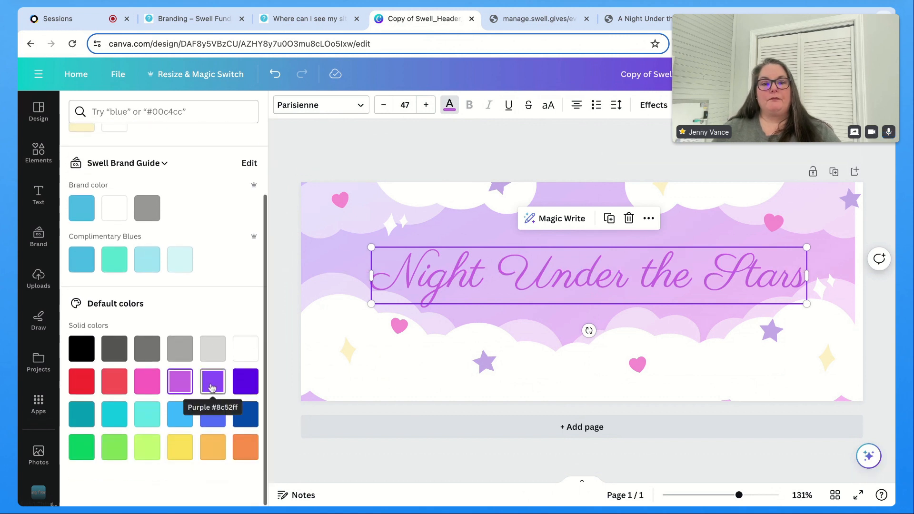
pyautogui.click(214, 385)
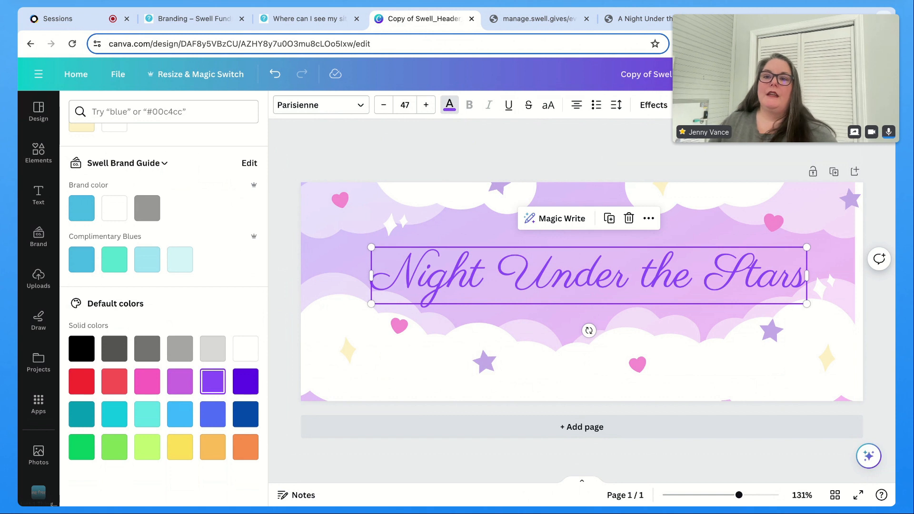
# Step: Open the download options and check the Swell branding page's required image format before returning to the design
pyautogui.click(866, 74)
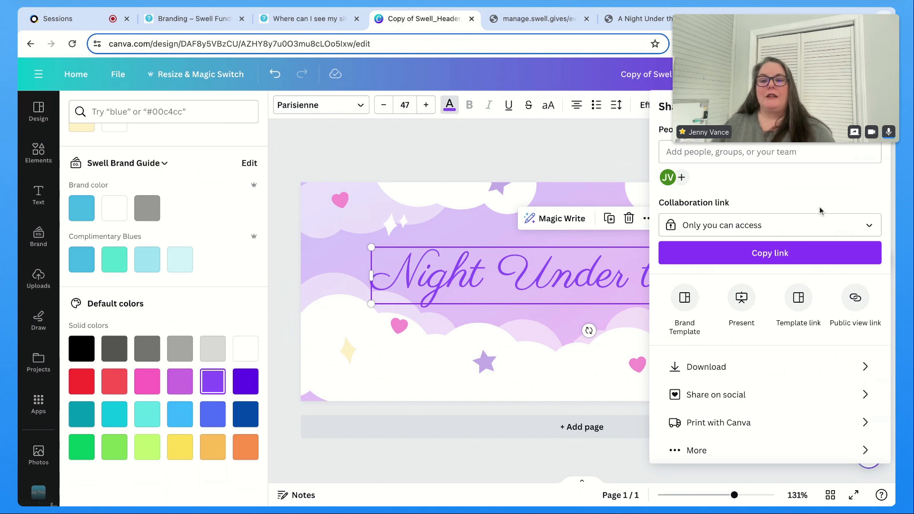
pyautogui.click(703, 376)
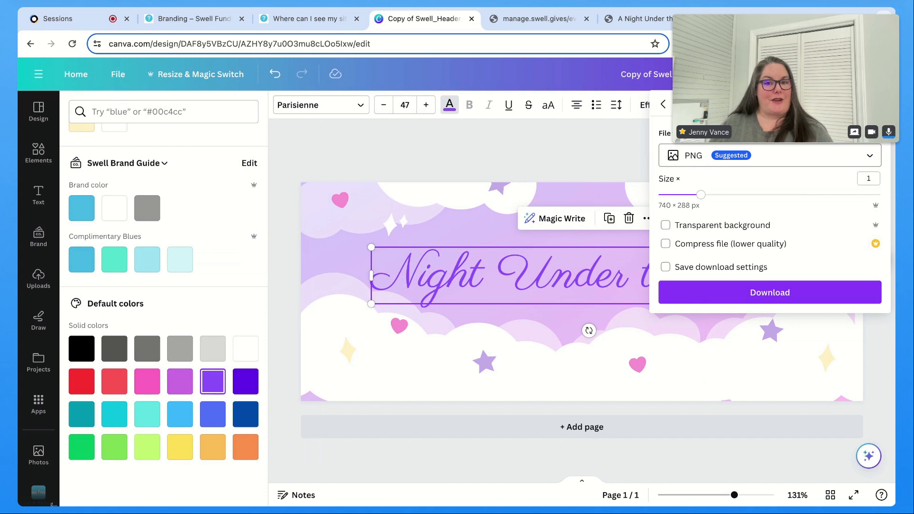
pyautogui.click(520, 19)
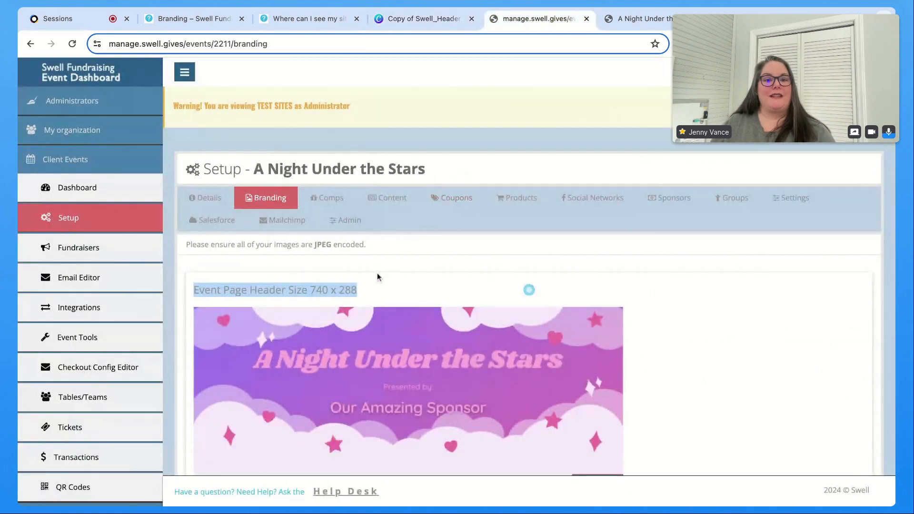
pyautogui.tripleClick(373, 246)
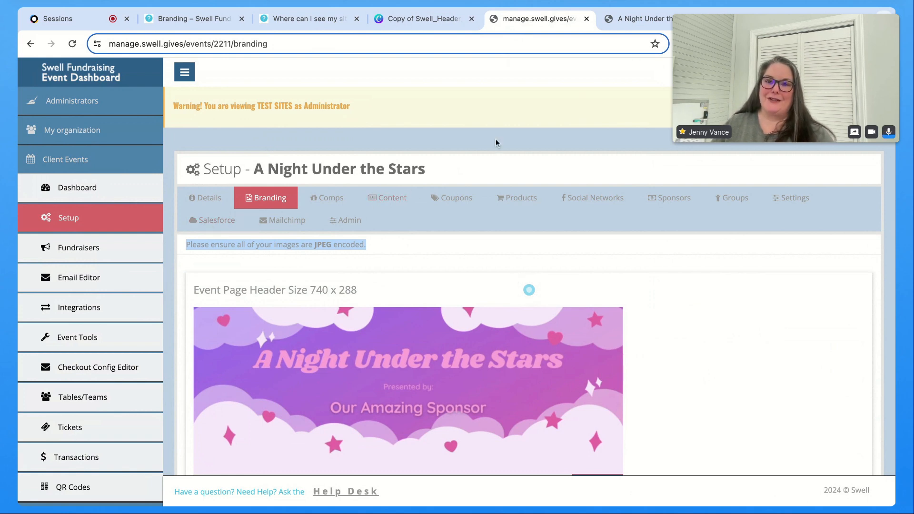
pyautogui.click(661, 28)
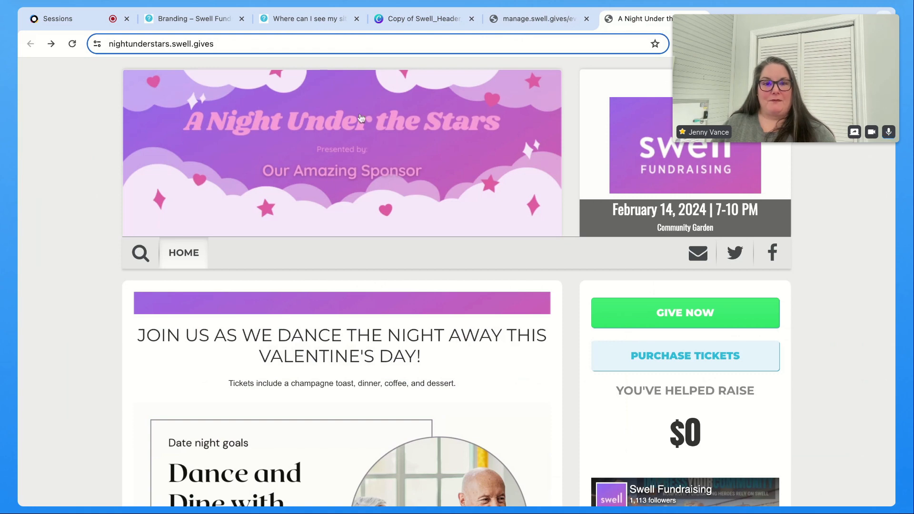
pyautogui.click(518, 19)
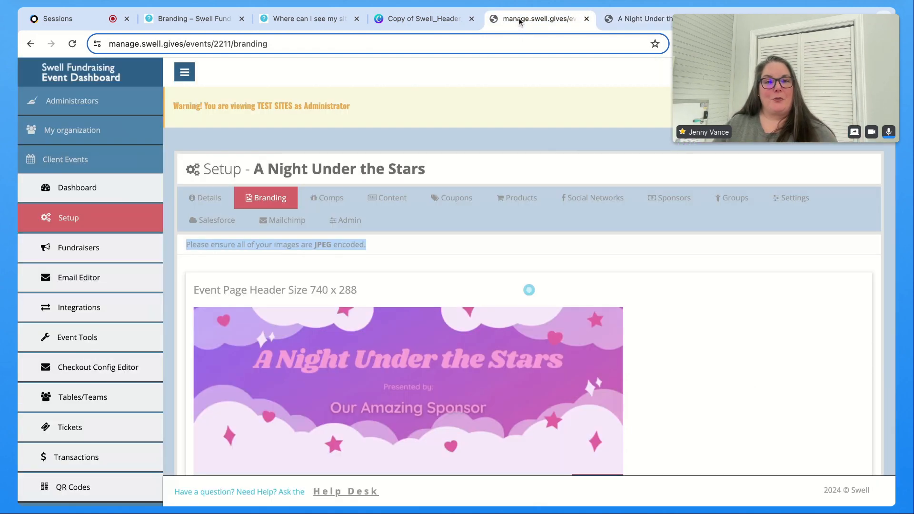
pyautogui.click(417, 20)
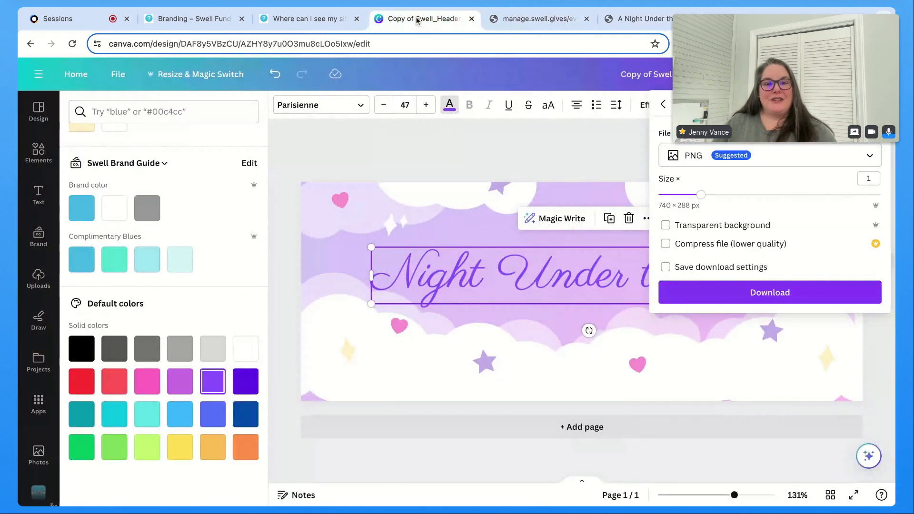
# Step: Download the design as a JPG with quality set to 100
pyautogui.click(682, 163)
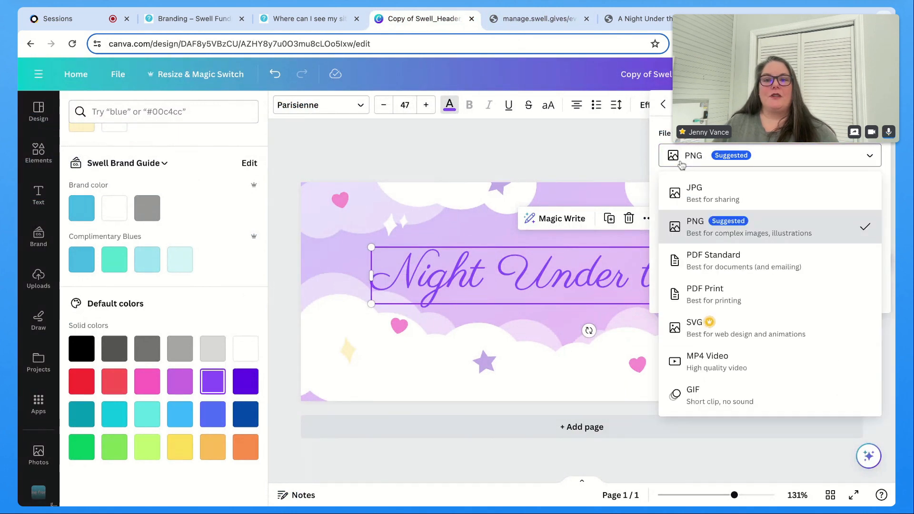
pyautogui.click(699, 197)
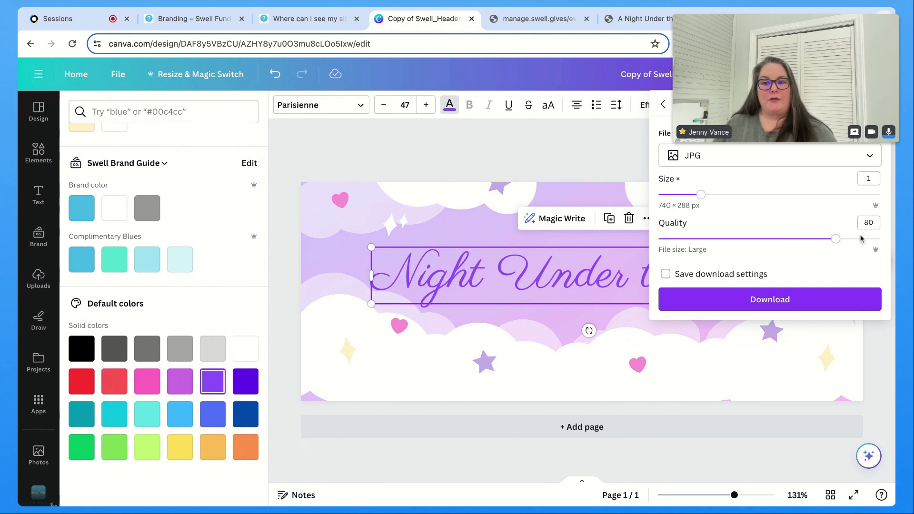
pyautogui.moveTo(837, 241); pyautogui.dragTo(881, 239)
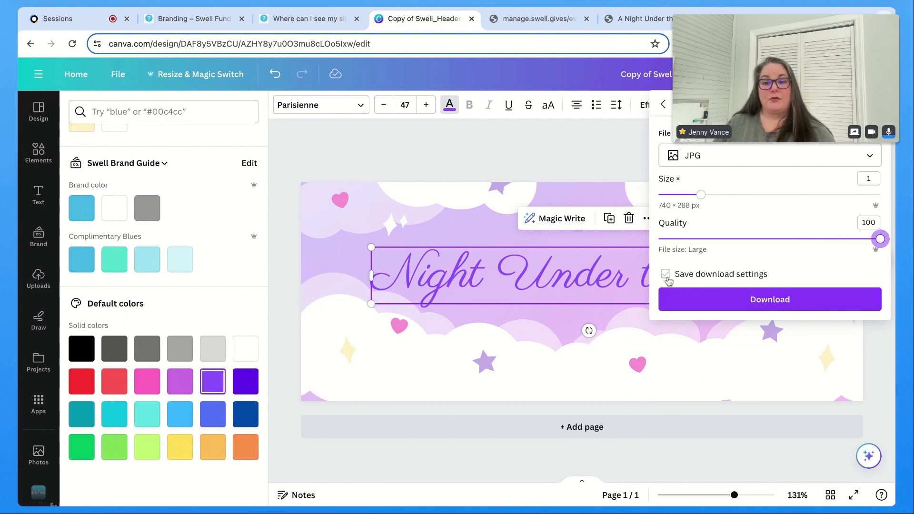
pyautogui.click(774, 301)
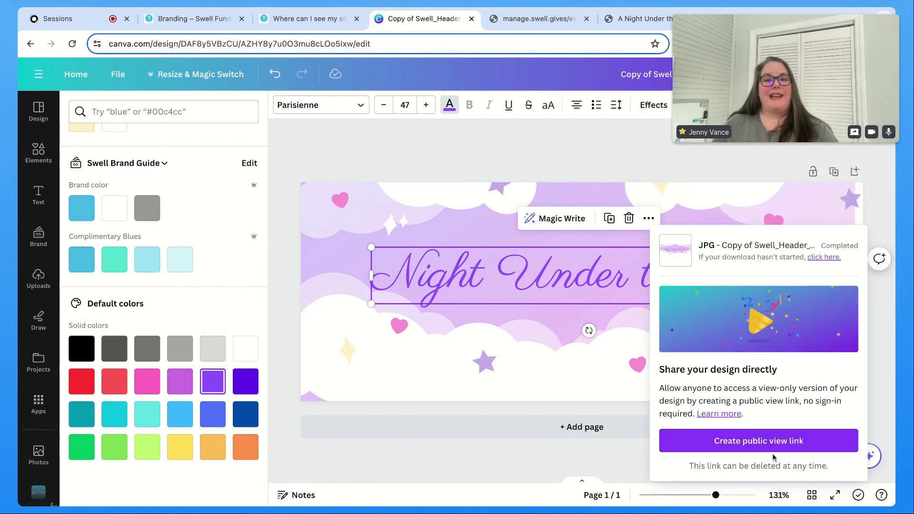
# Step: Upload the downloaded JPG as the Event Page Header image on the Swell branding page
pyautogui.click(525, 23)
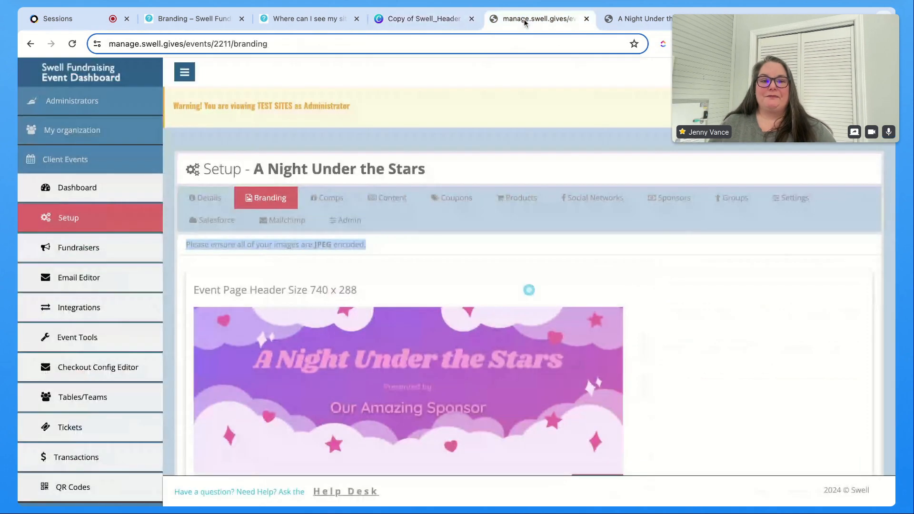
pyautogui.scroll(-1, 414, 336)
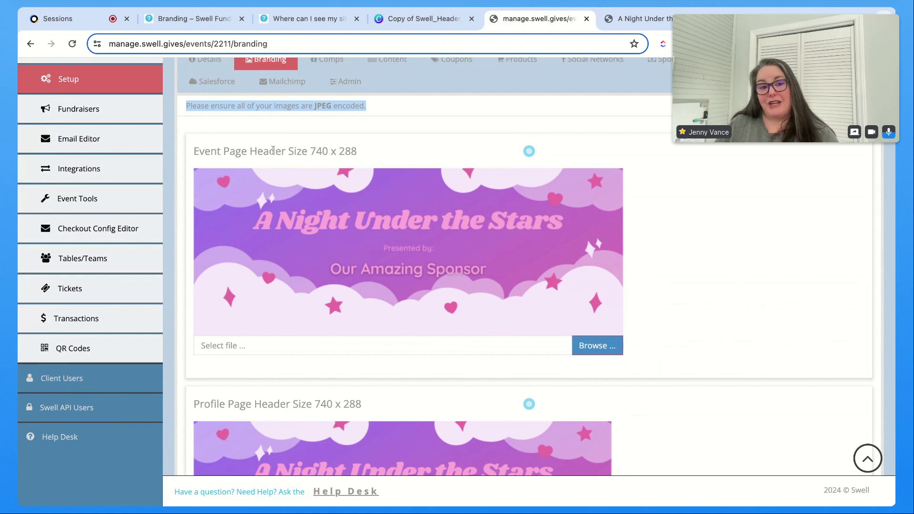
pyautogui.scroll(-1, 286, 165)
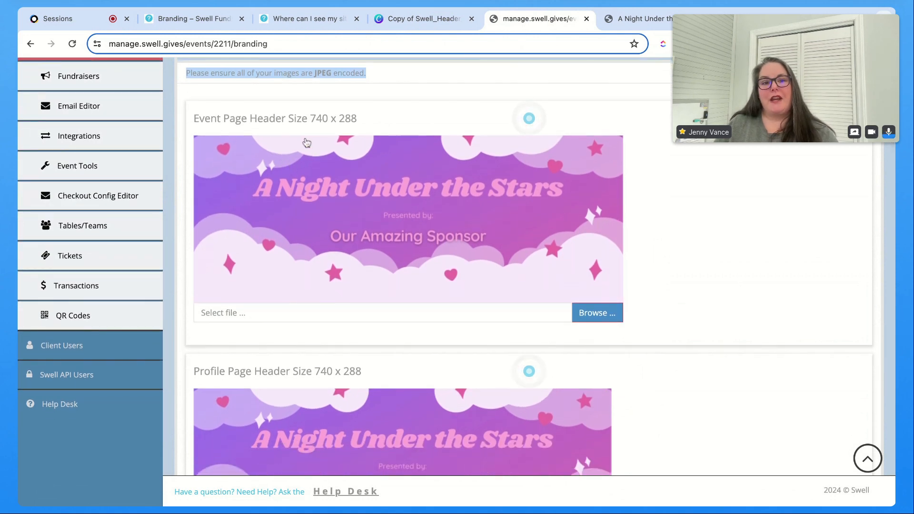
pyautogui.scroll(-4, 341, 208)
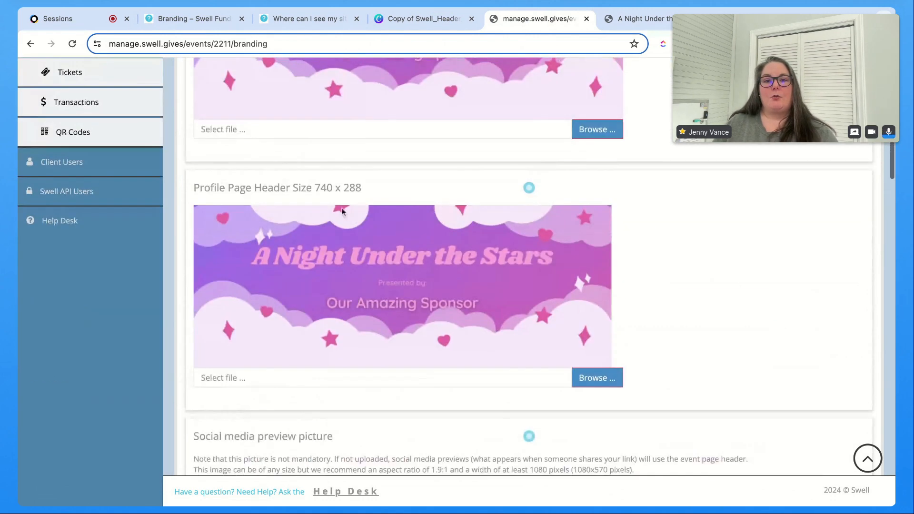
pyautogui.click(586, 131)
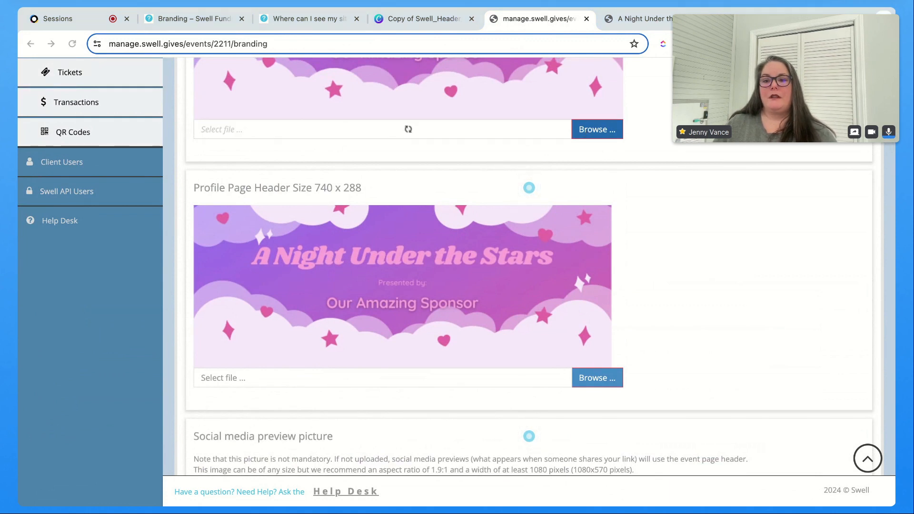
pyautogui.press('Return')
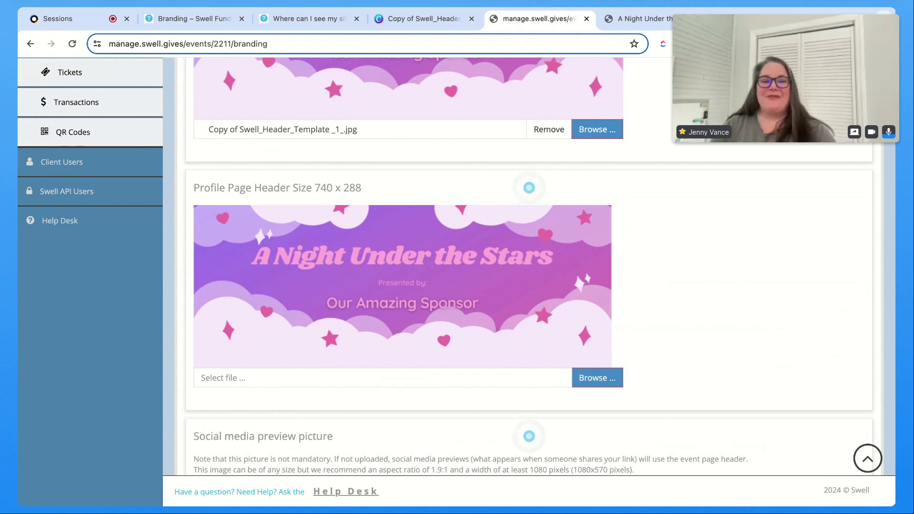
# Step: Save the branding changes and dismiss the confirmation
pyautogui.scroll(-4, 702, 312)
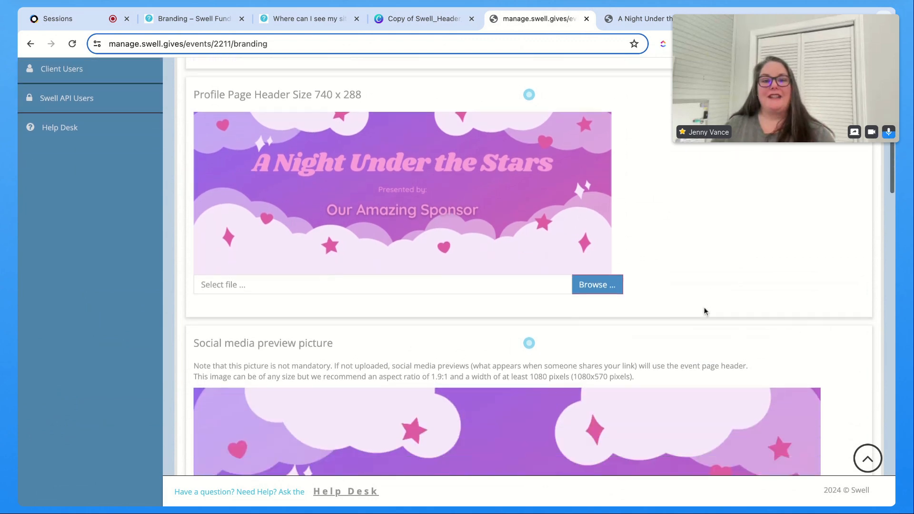
pyautogui.scroll(-20, 702, 312)
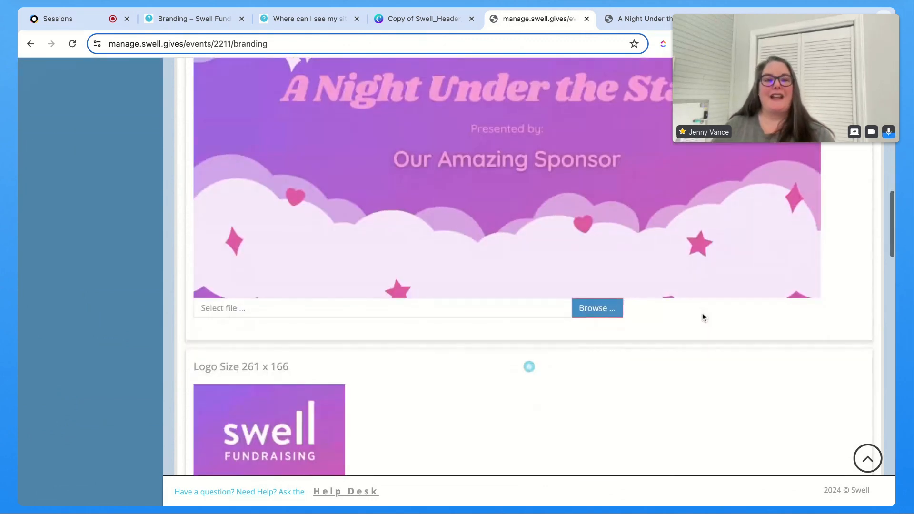
pyautogui.scroll(-10, 700, 323)
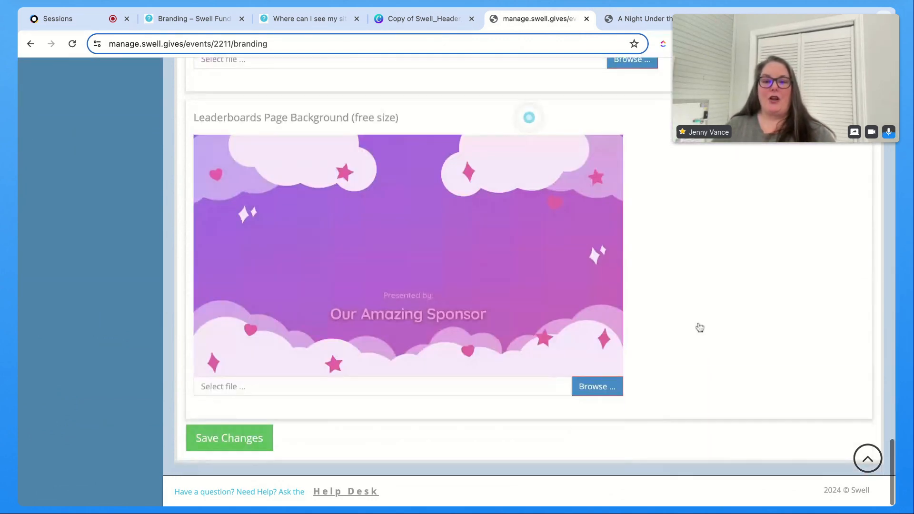
pyautogui.click(248, 437)
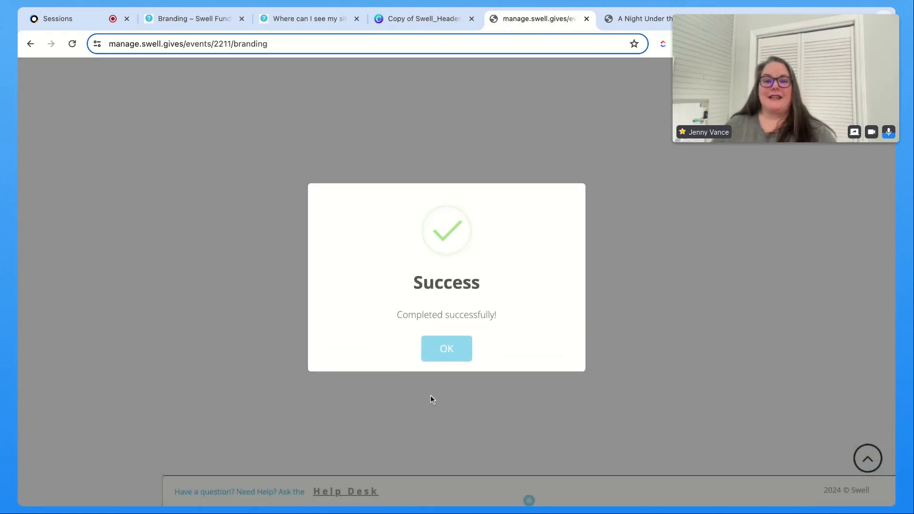
pyautogui.click(443, 357)
# Step: Review the new event page header on the branding page and switch to the live event site
pyautogui.scroll(20, 476, 356)
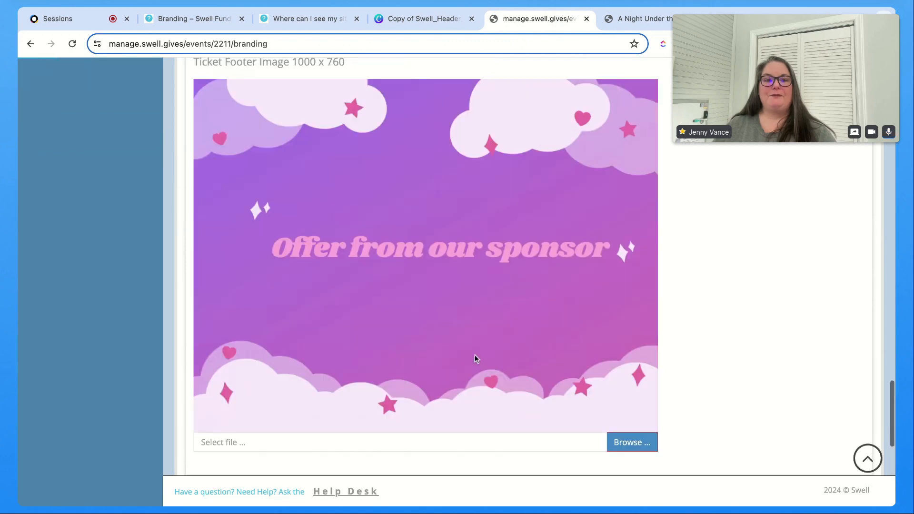
pyautogui.scroll(7, 482, 358)
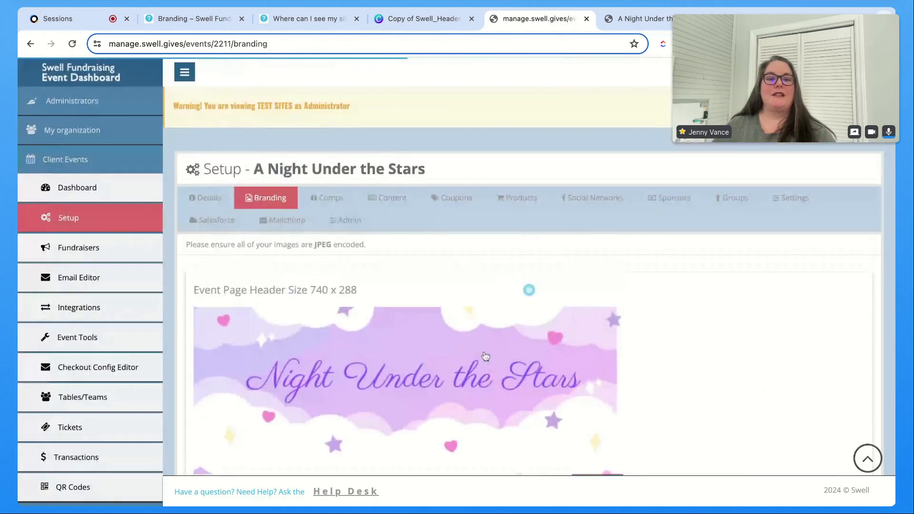
pyautogui.scroll(-6, 345, 385)
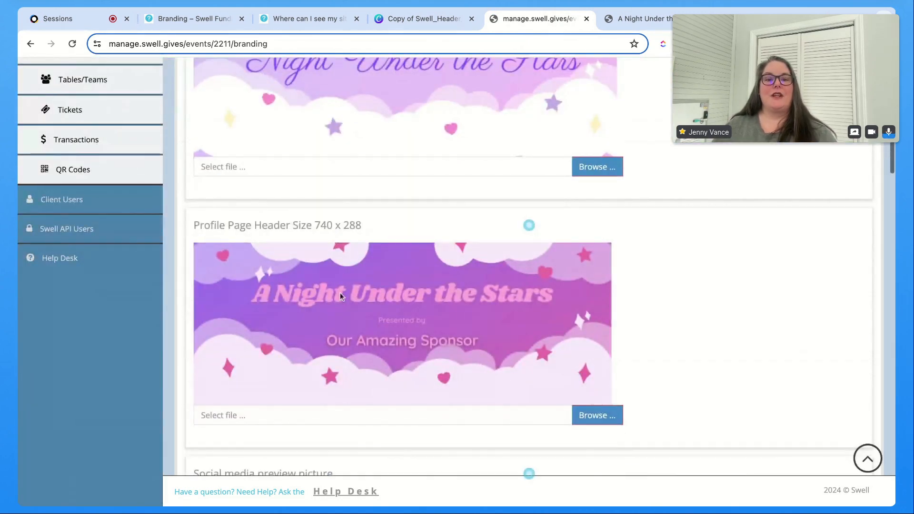
pyautogui.scroll(5, 367, 329)
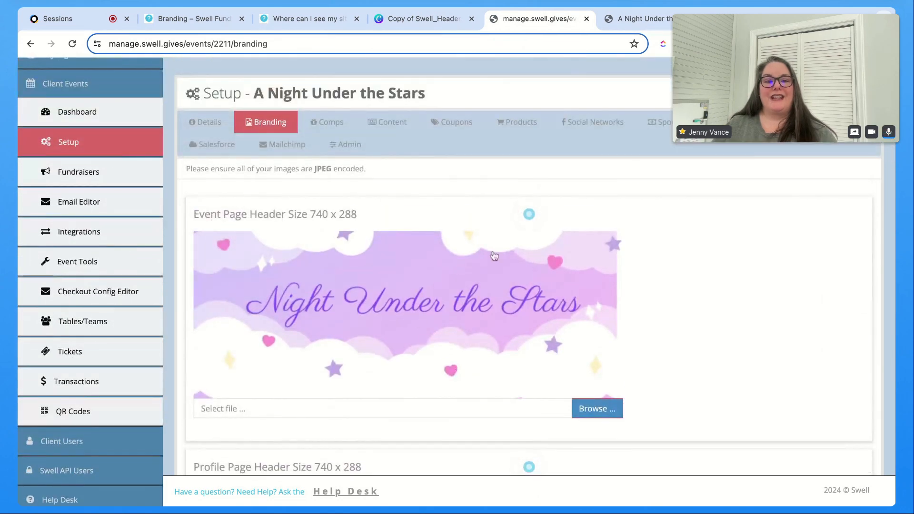
pyautogui.click(641, 20)
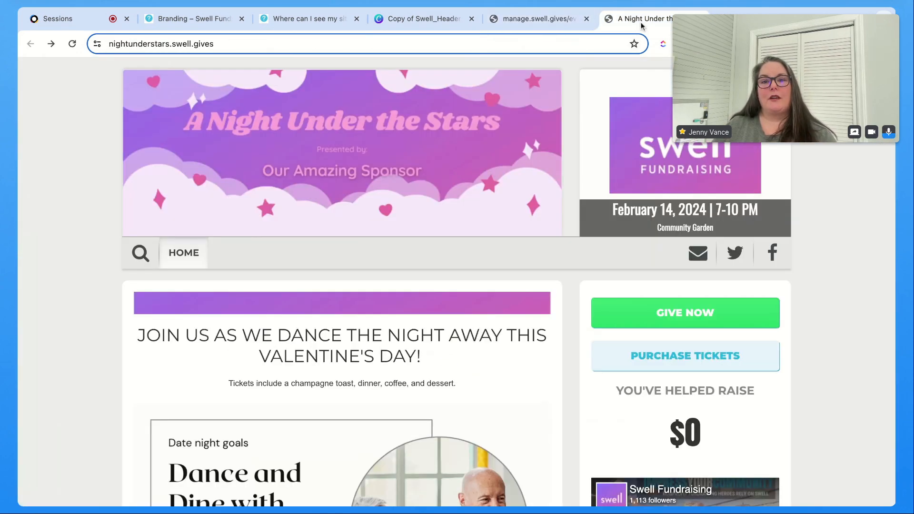
# Step: Reload the live event site to view the new event page header
pyautogui.click(73, 45)
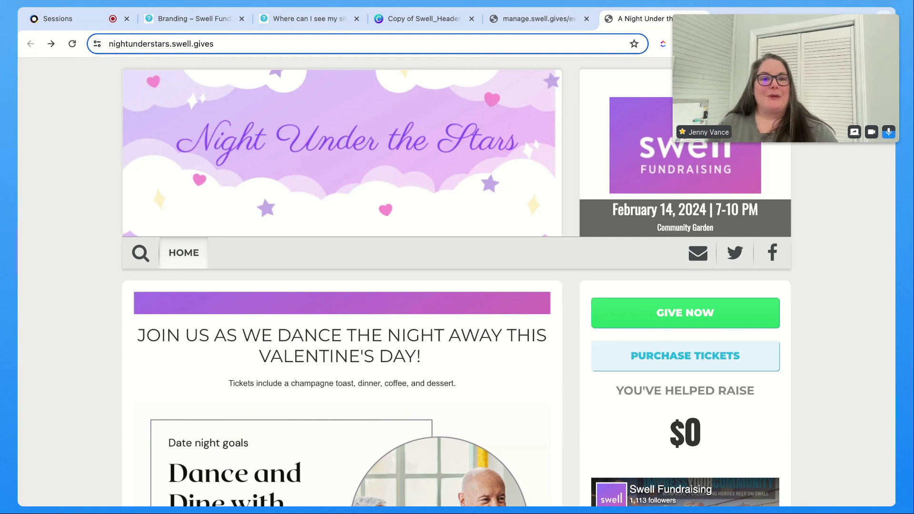
# Step: Upscale the downloaded header JPG with the Enhancer app, leaving Enhance face off, and add the enhanced image to the design
pyautogui.click(397, 20)
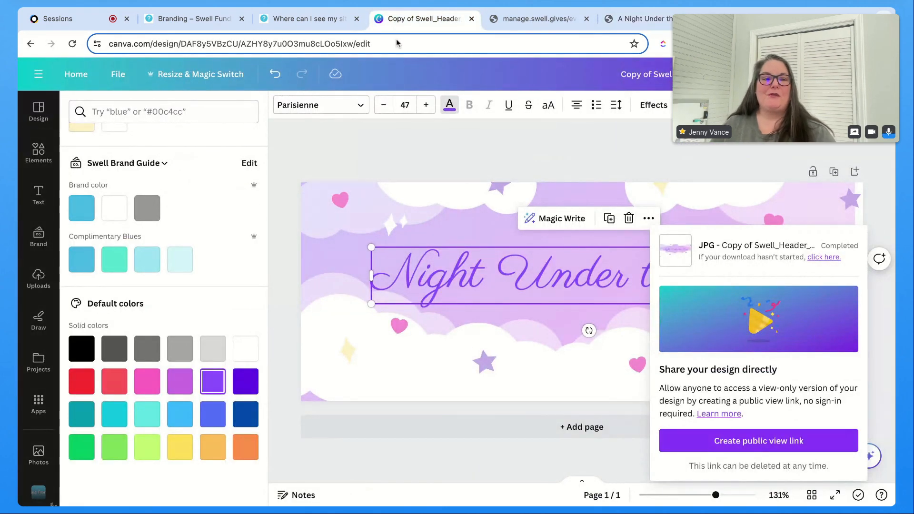
pyautogui.scroll(-2, 58, 347)
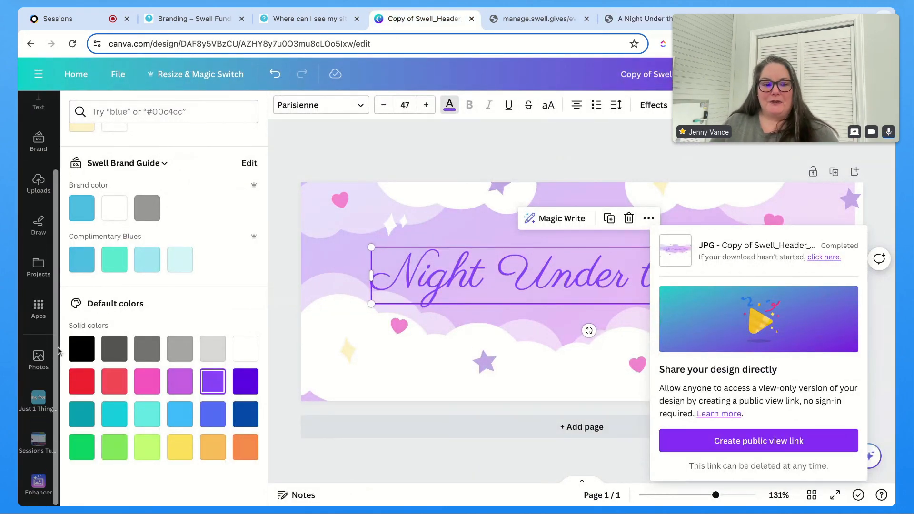
pyautogui.click(40, 483)
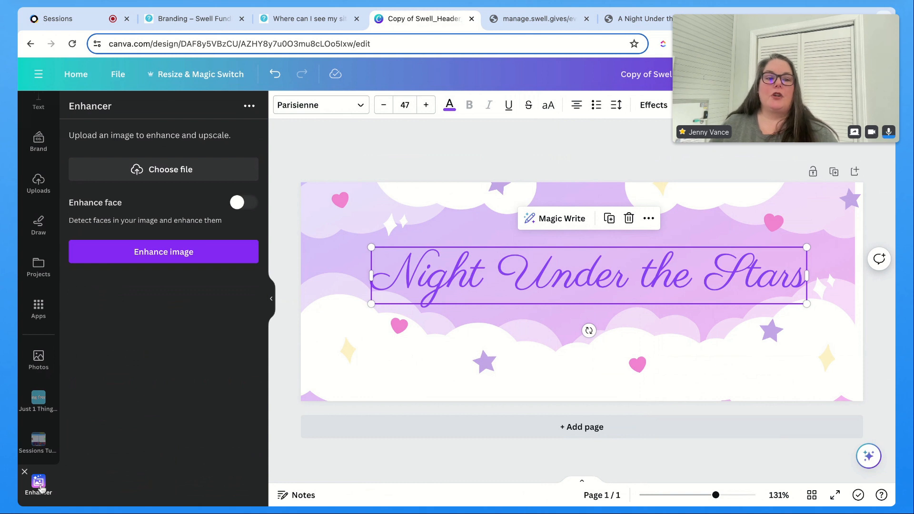
pyautogui.click(171, 177)
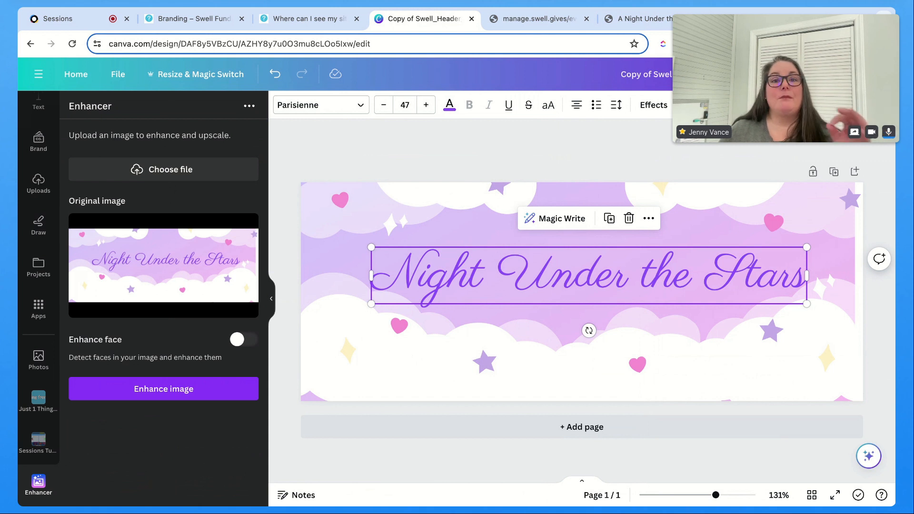
pyautogui.click(244, 339)
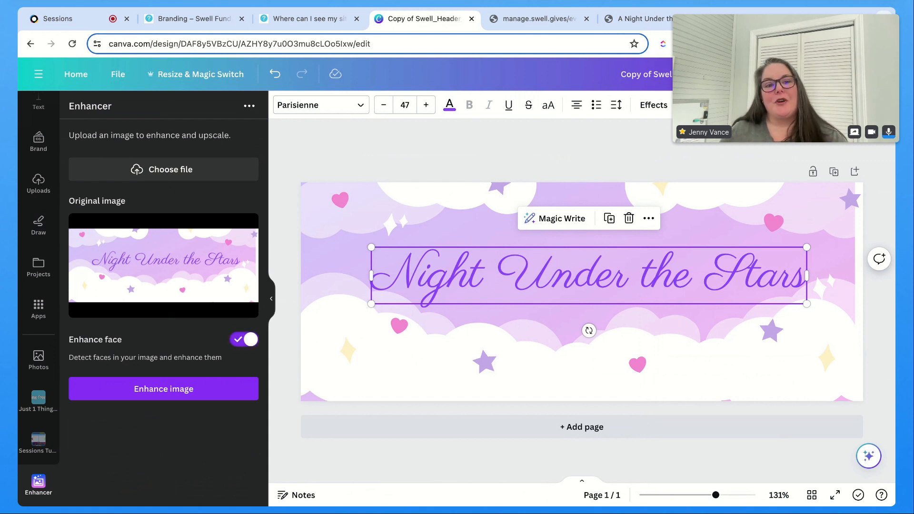
pyautogui.click(242, 343)
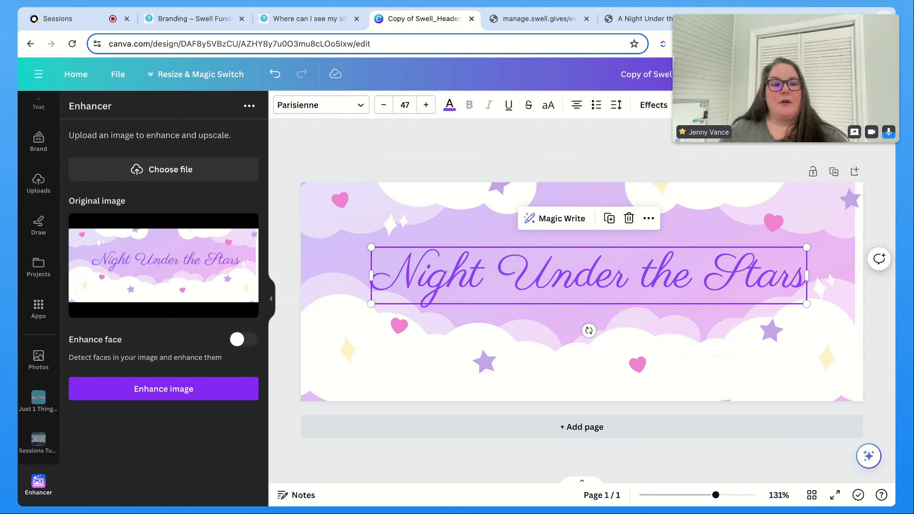
pyautogui.click(152, 395)
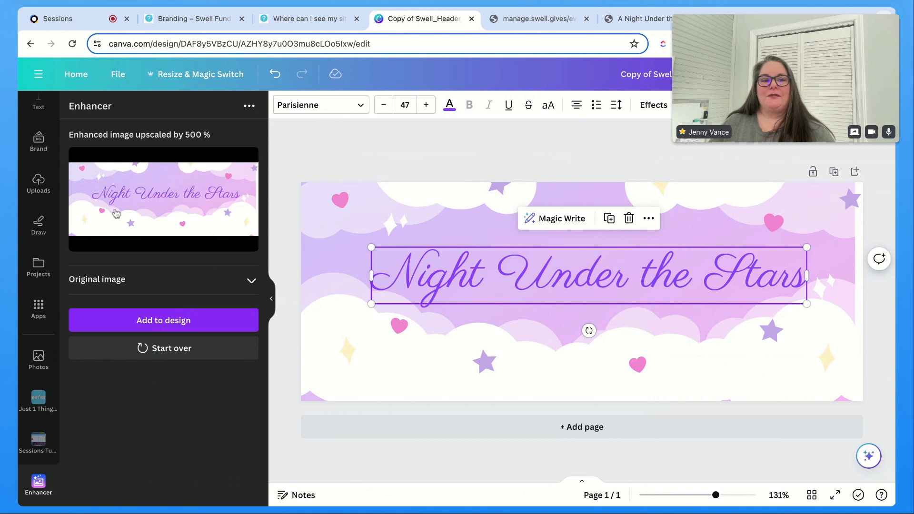
pyautogui.click(149, 321)
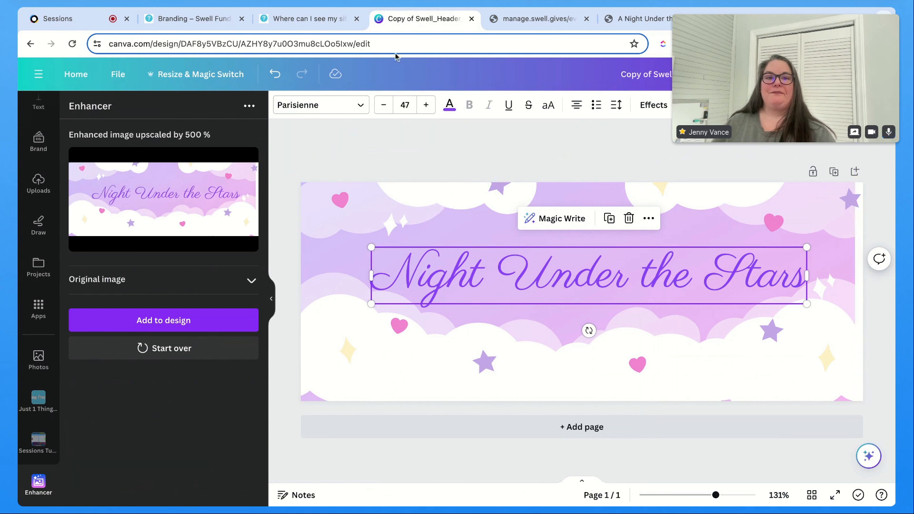
# Step: Switch through the branding help article to the Swell management site tab
pyautogui.click(302, 19)
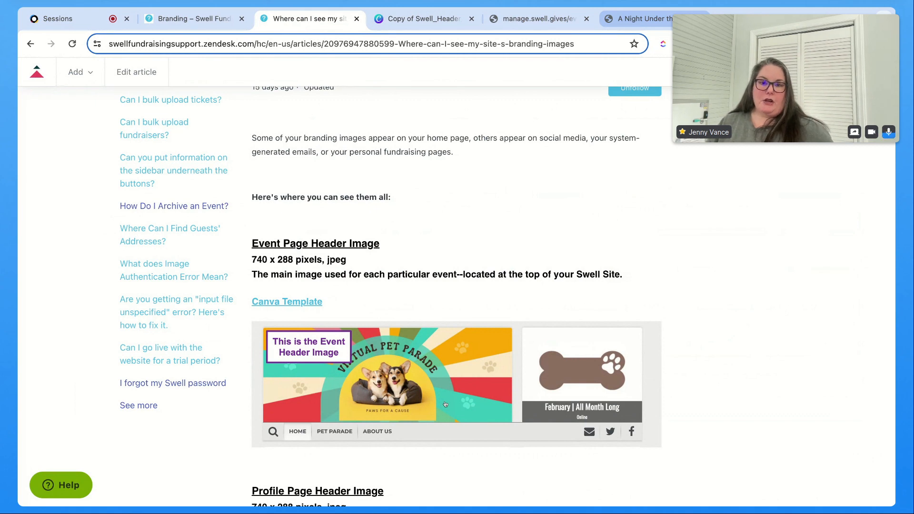
pyautogui.click(538, 18)
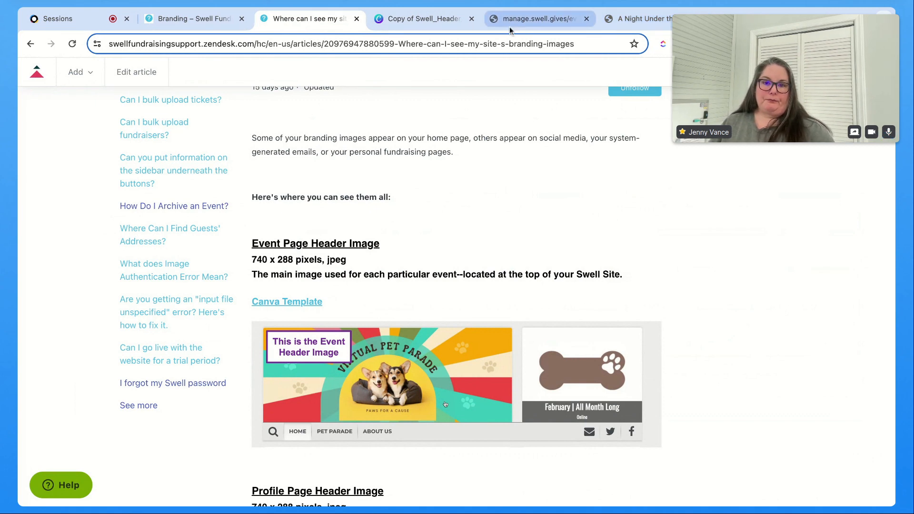